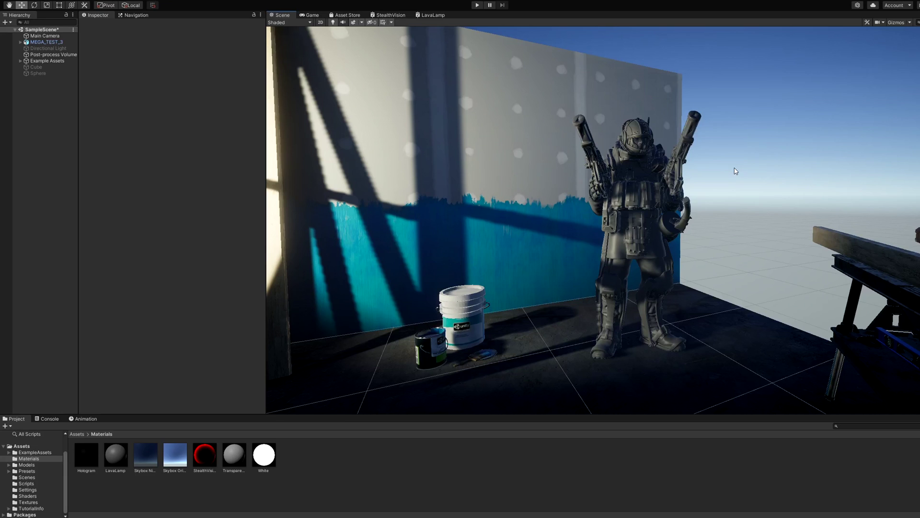
Name User Layer 6 'RenderOnTop' and assign the soldier MEGA_TEST_3 to that layer.
{"action": "left_click", "coordinate": [631, 196]}
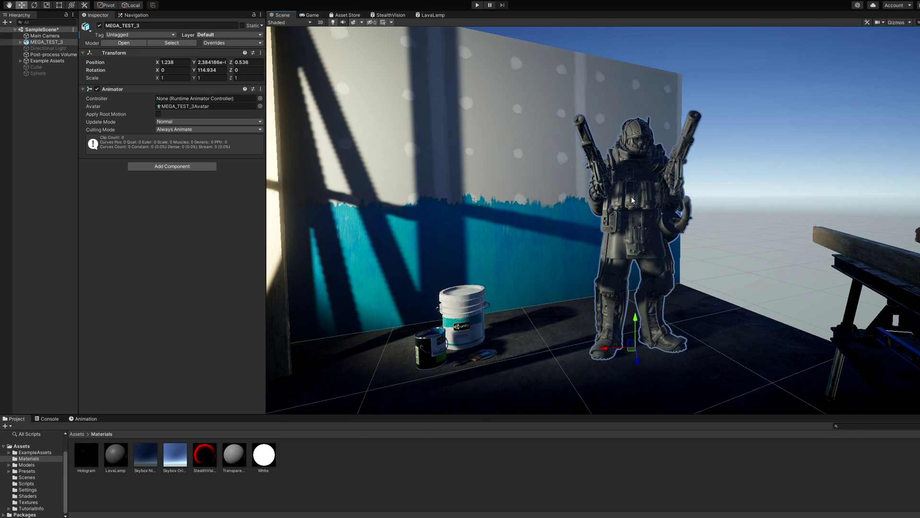
{"action": "left_click", "coordinate": [204, 34]}
{"action": "left_click", "coordinate": [214, 88]}
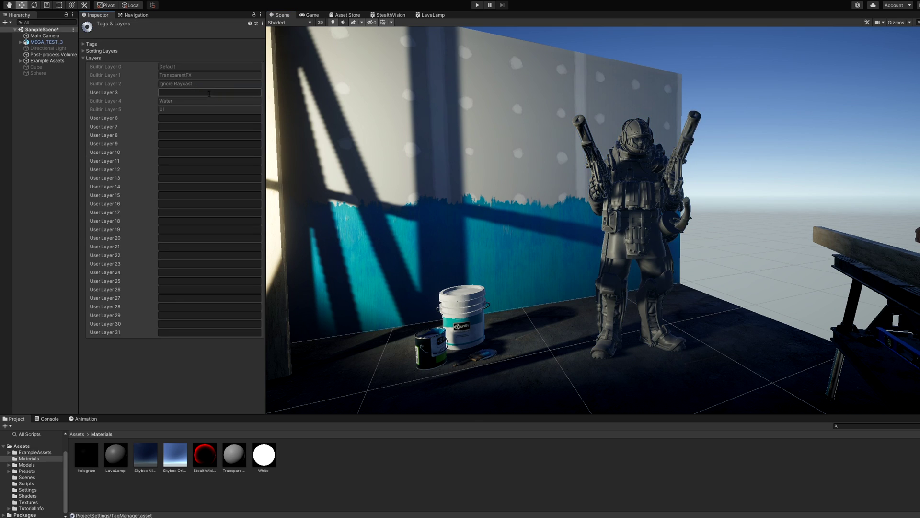
{"action": "left_click", "coordinate": [184, 117]}
{"action": "type", "text": "RenderOnTop"}
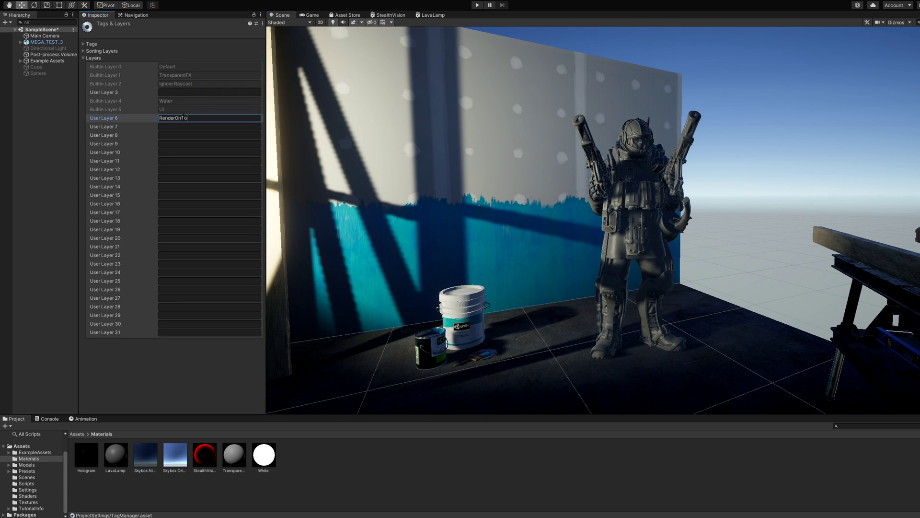
{"action": "left_click", "coordinate": [48, 42]}
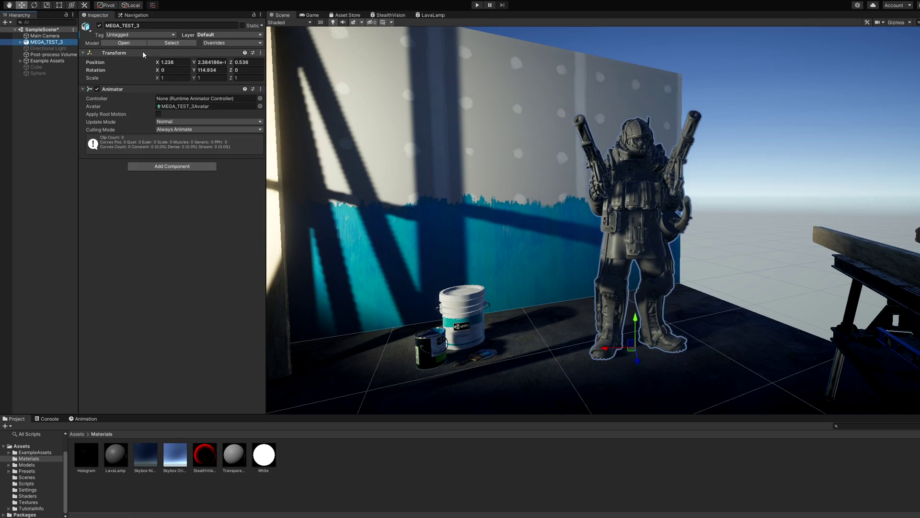
{"action": "left_click", "coordinate": [229, 34]}
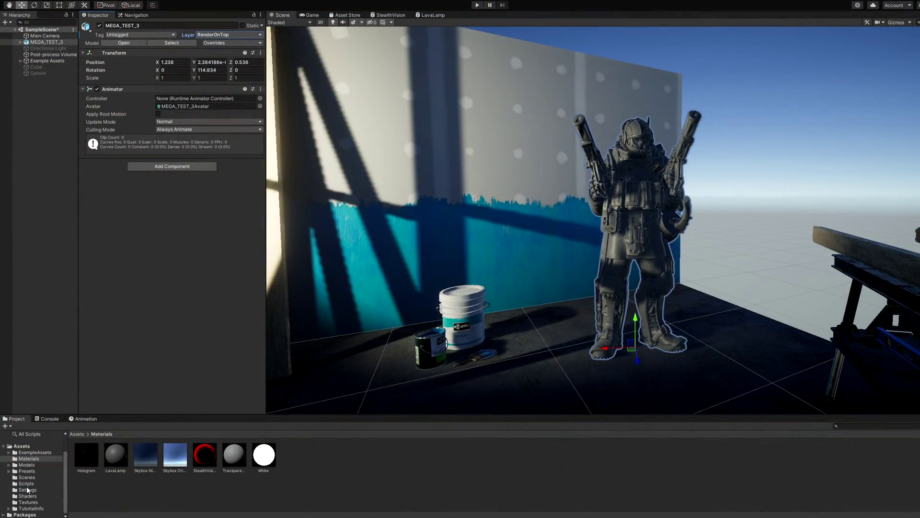
Untick RenderOnTop in the ForwardRenderer's Opaque Layer Mask and Transparent Layer Mask.
{"action": "left_click", "coordinate": [27, 489]}
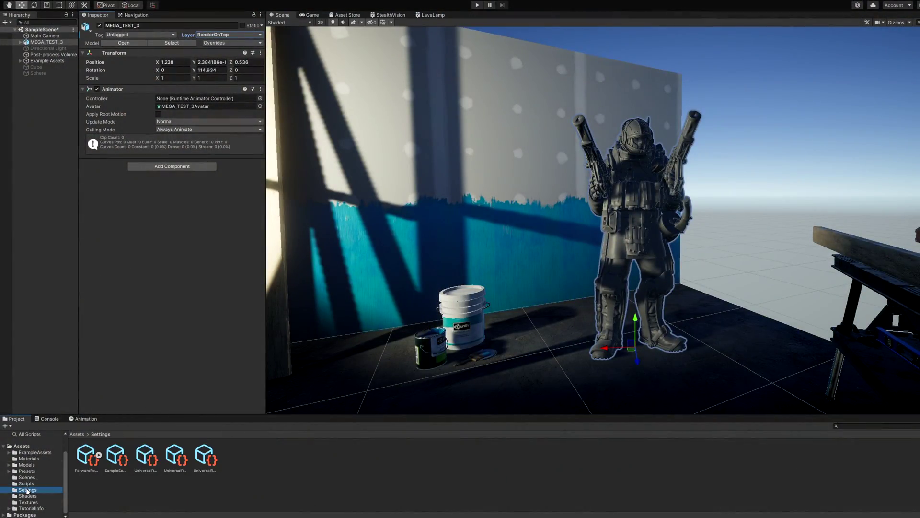
{"action": "left_click", "coordinate": [82, 452]}
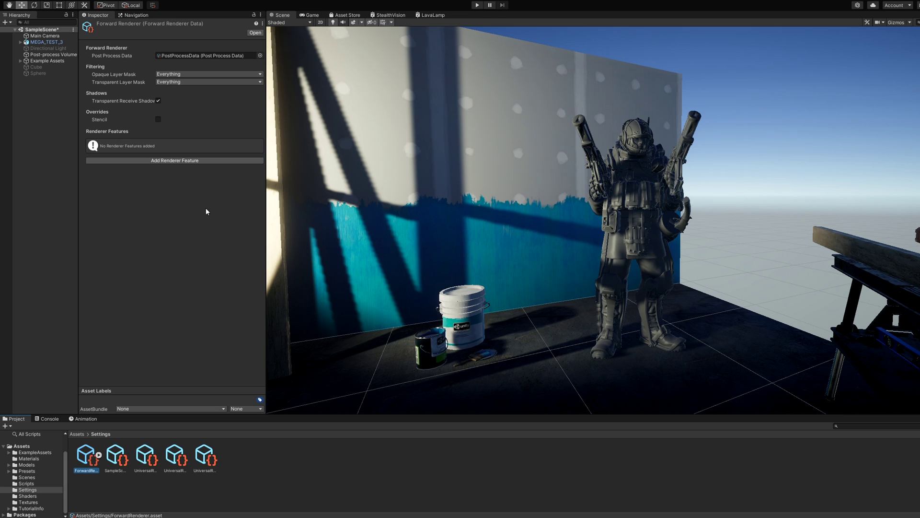
{"action": "left_click", "coordinate": [182, 74]}
{"action": "left_click", "coordinate": [184, 141]}
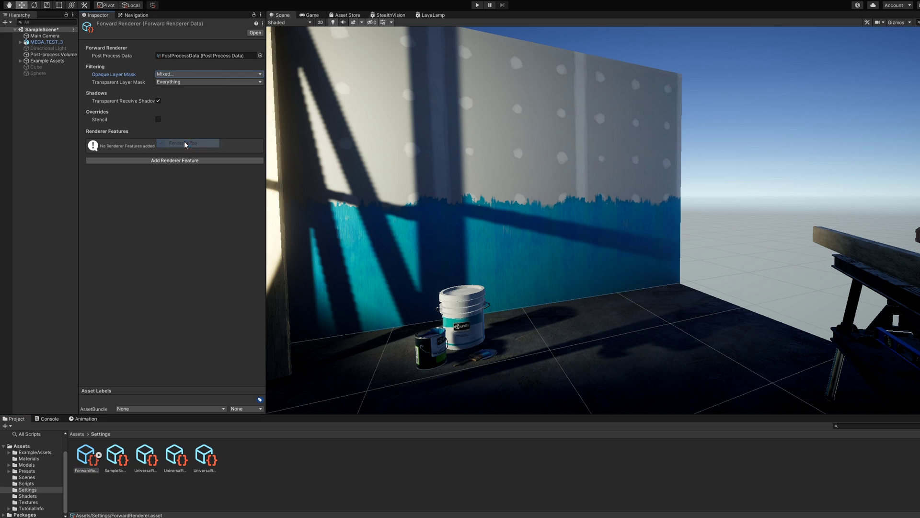
{"action": "left_click", "coordinate": [190, 82]}
{"action": "left_click", "coordinate": [186, 151]}
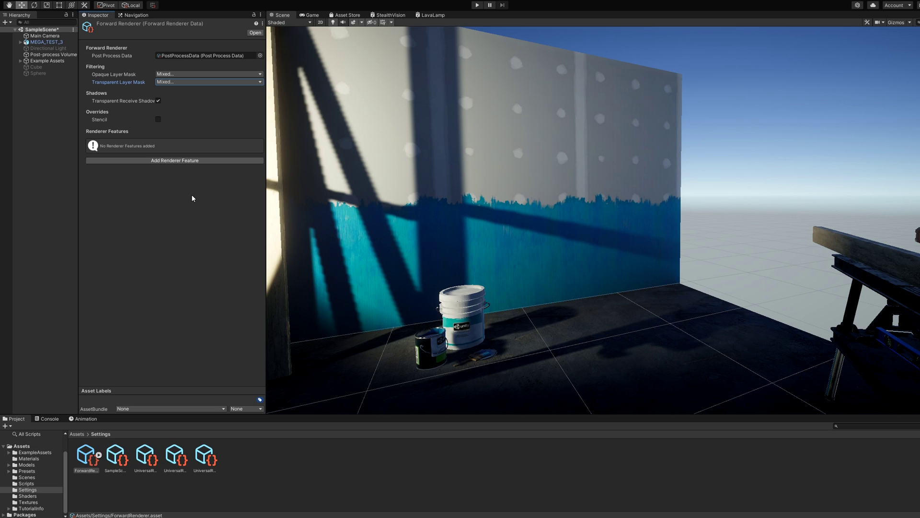
Add a Render Objects feature named 'Highlight Opaque' with its Layer Mask set to RenderOnTop.
{"action": "left_click", "coordinate": [191, 160]}
{"action": "left_click", "coordinate": [207, 174]}
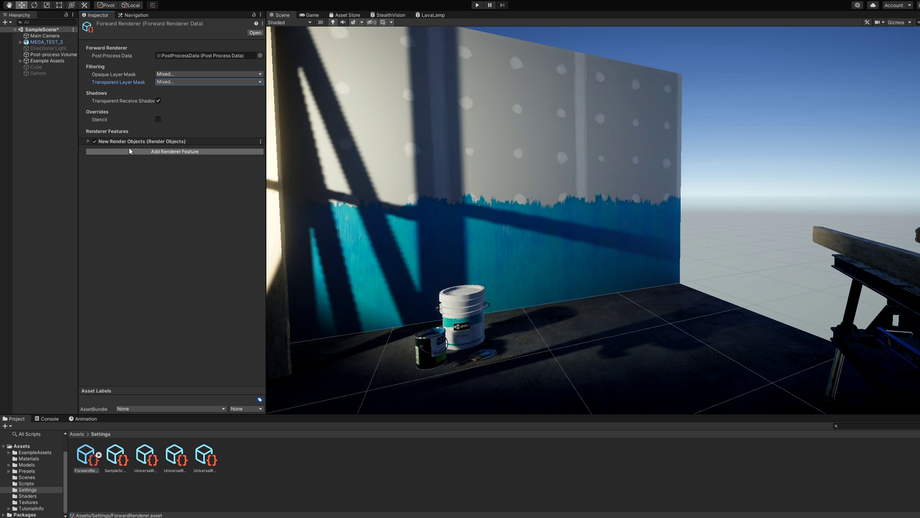
{"action": "left_click", "coordinate": [89, 141]}
{"action": "left_click", "coordinate": [168, 150]}
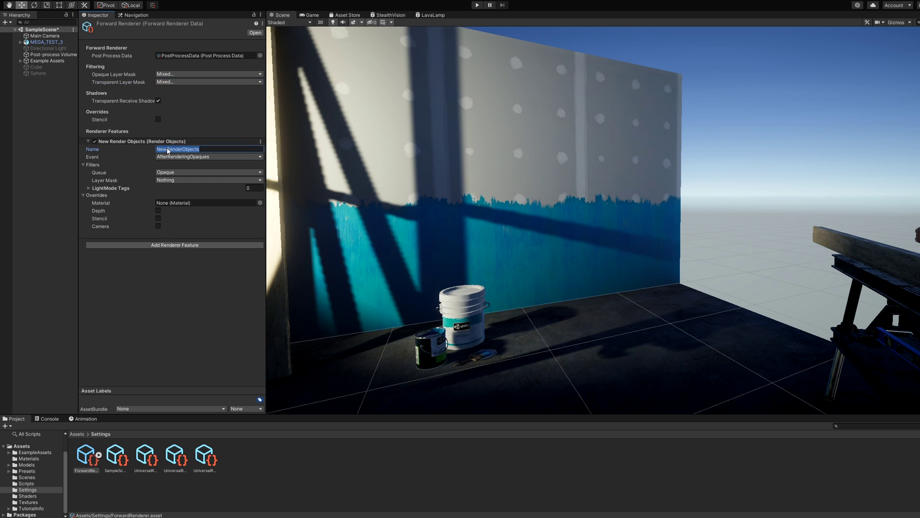
{"action": "type", "text": "Highlight Opaque"}
{"action": "key", "text": "Return"}
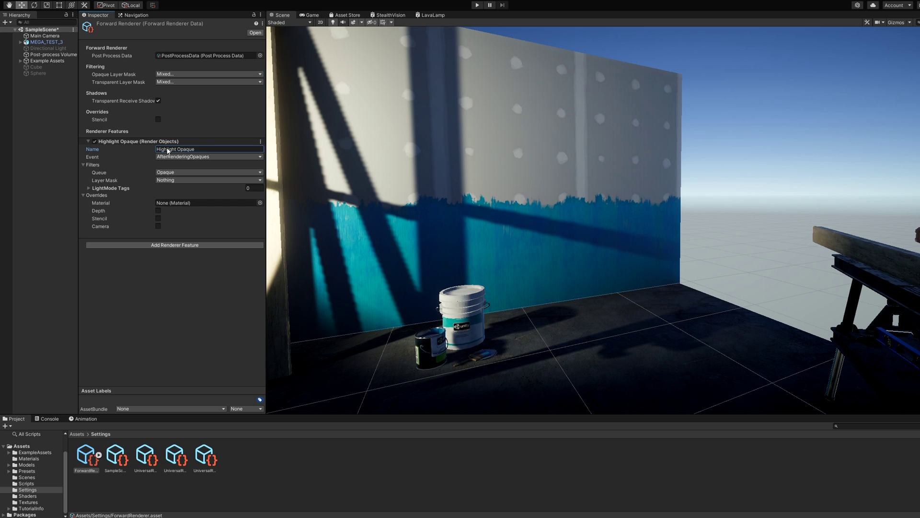
{"action": "left_click", "coordinate": [176, 181]}
{"action": "left_click", "coordinate": [184, 248]}
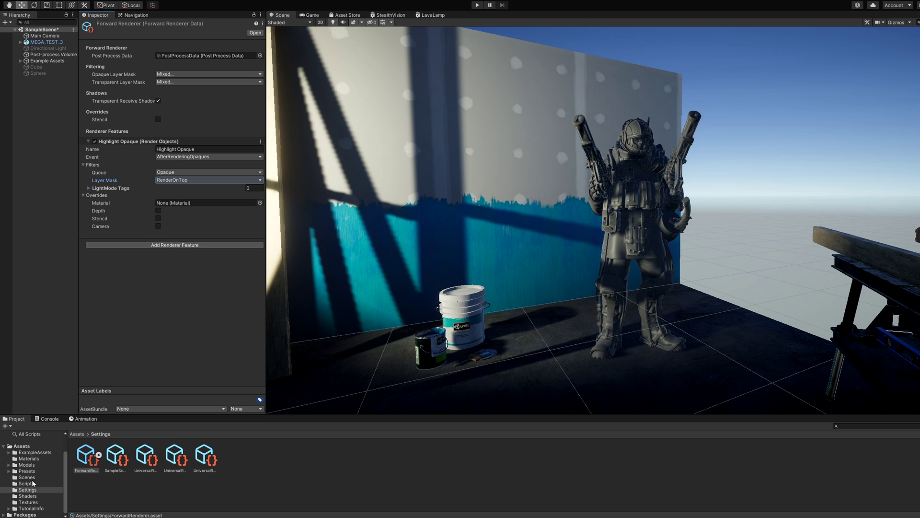
Override Highlight Opaque with the White material, Depth on, Write Depth off, Depth Test Greater.
{"action": "left_click", "coordinate": [29, 458]}
{"action": "left_click_drag", "start_coordinate": [264, 455], "coordinate": [195, 202]}
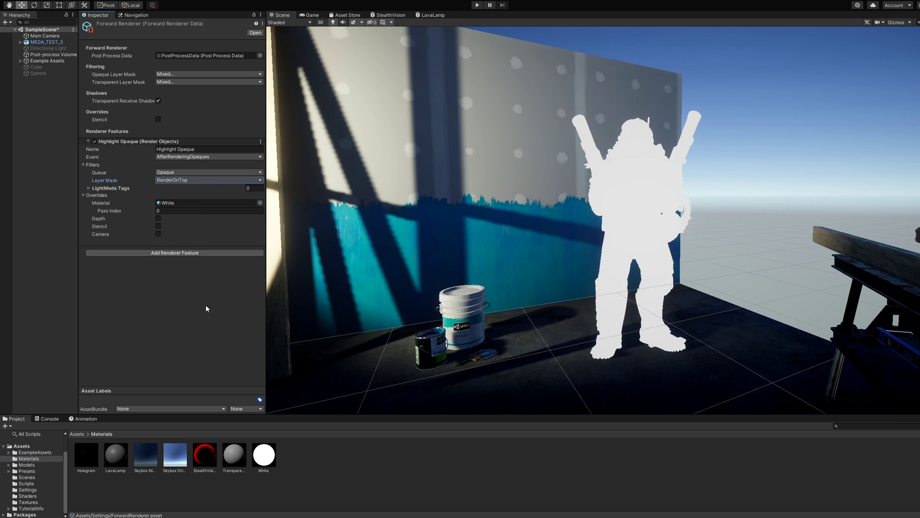
{"action": "left_click", "coordinate": [158, 218]}
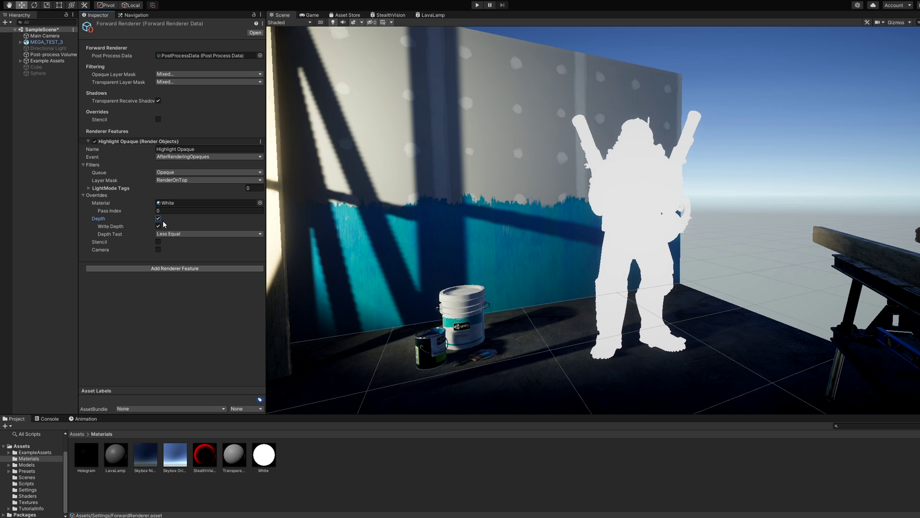
{"action": "left_click", "coordinate": [158, 226]}
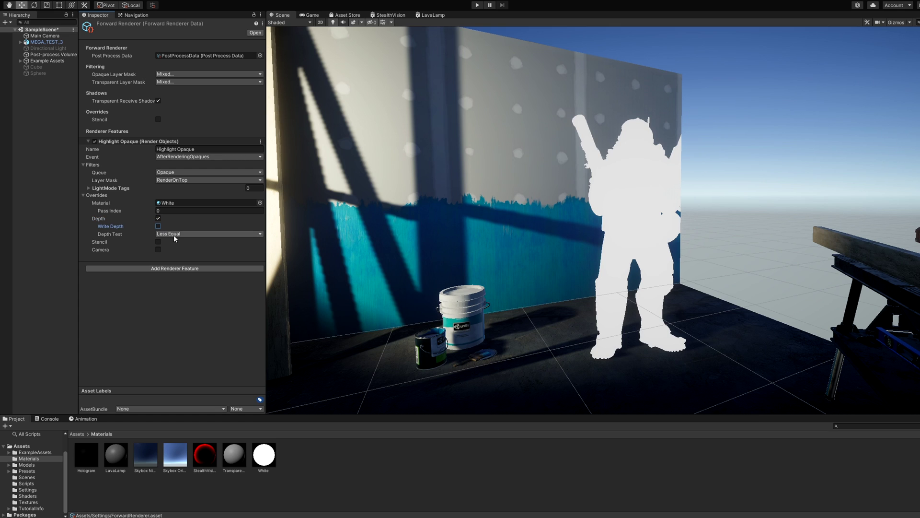
{"action": "left_click", "coordinate": [173, 233]}
{"action": "left_click", "coordinate": [183, 286]}
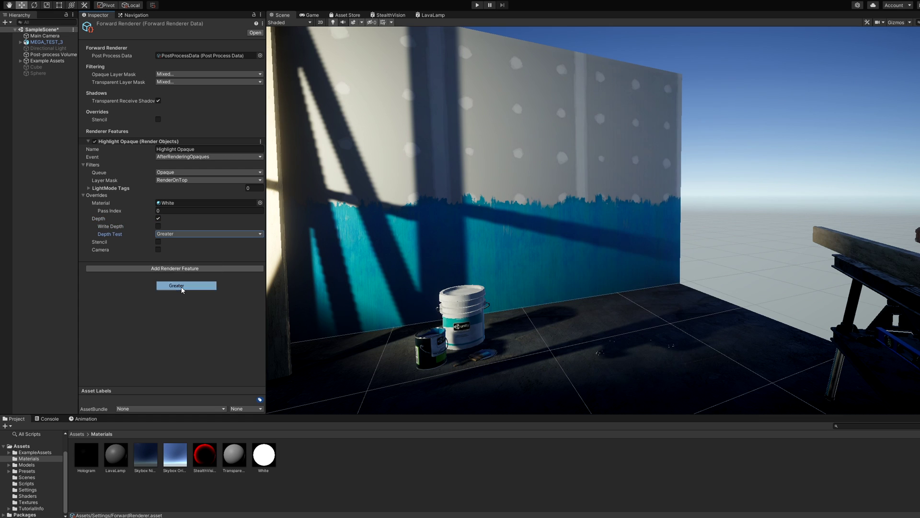
Move the soldier MEGA_TEST_3 behind the wall.
{"action": "left_click", "coordinate": [55, 42]}
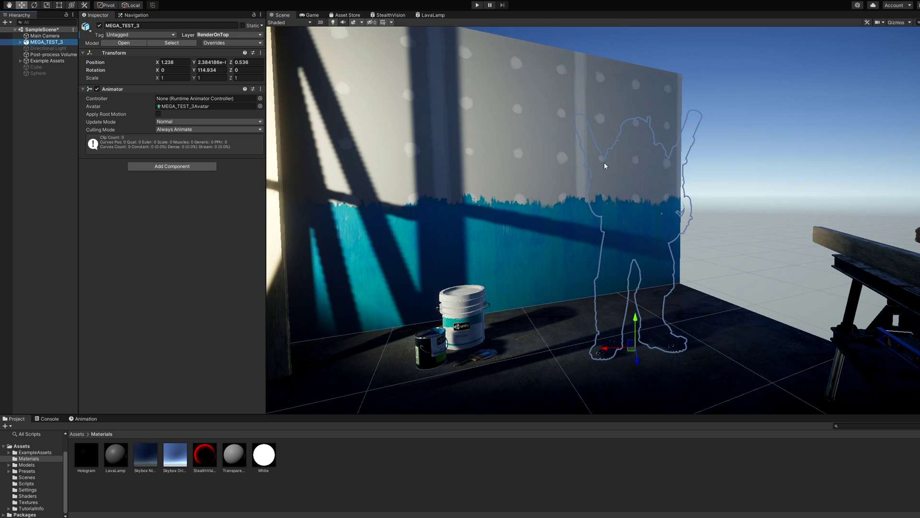
{"action": "left_click_drag", "start_coordinate": [606, 166], "coordinate": [417, 181], "text": "alt"}
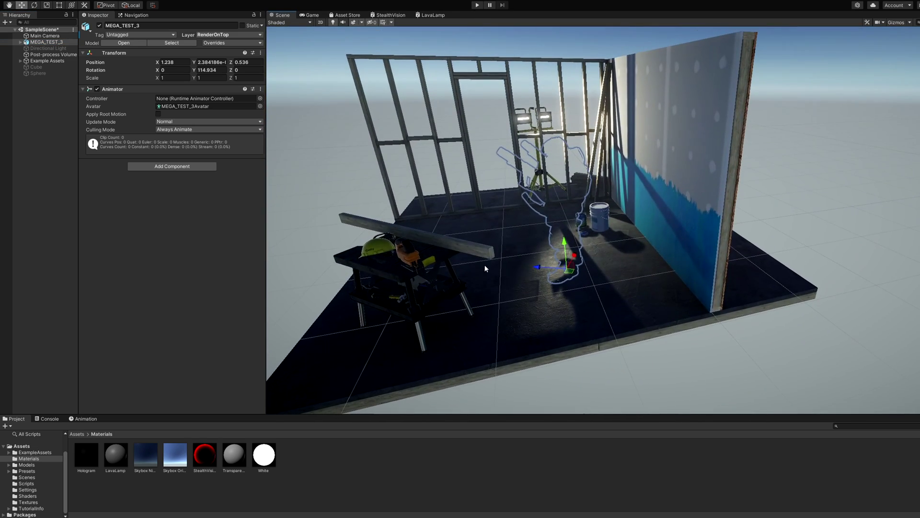
{"action": "left_click_drag", "start_coordinate": [560, 261], "coordinate": [702, 217]}
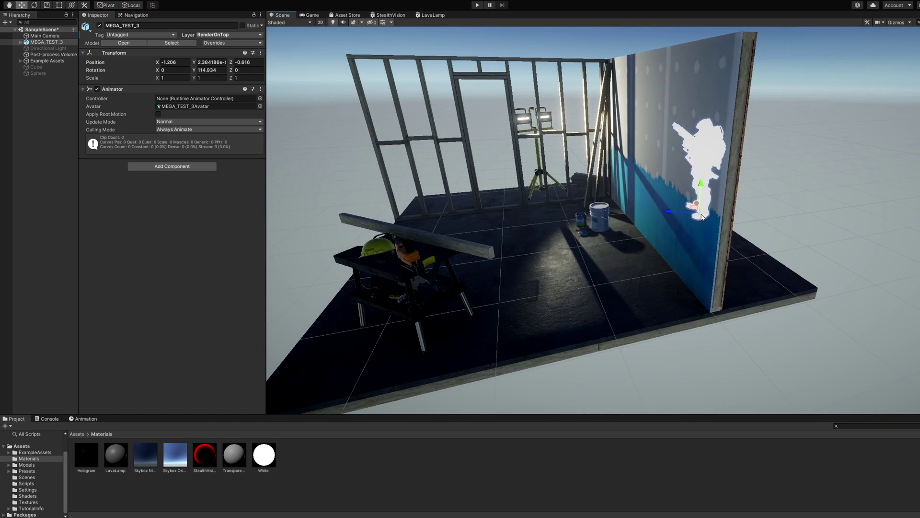
Add a second Render Objects feature to the ForwardRenderer named 'Normal Opaque'.
{"action": "left_click", "coordinate": [844, 200]}
{"action": "left_click_drag", "start_coordinate": [843, 200], "coordinate": [817, 237], "text": "alt"}
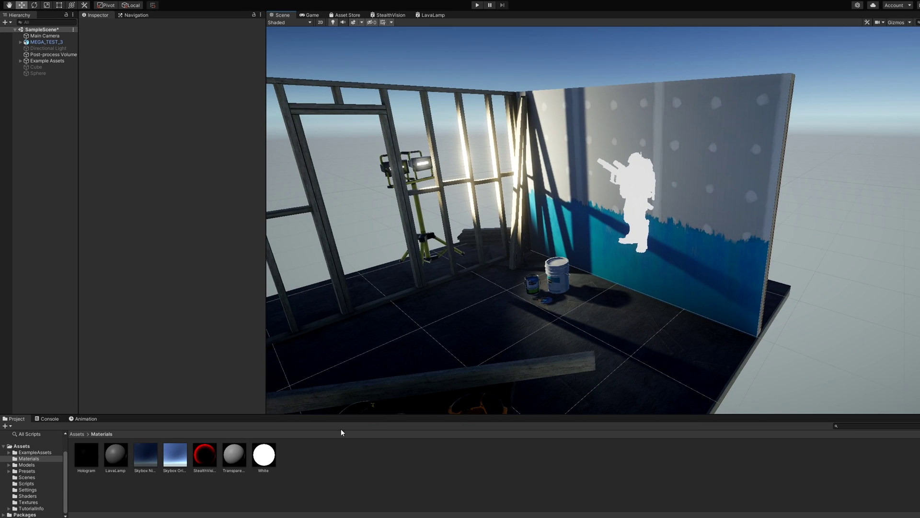
{"action": "left_click", "coordinate": [30, 490]}
{"action": "left_click", "coordinate": [86, 454]}
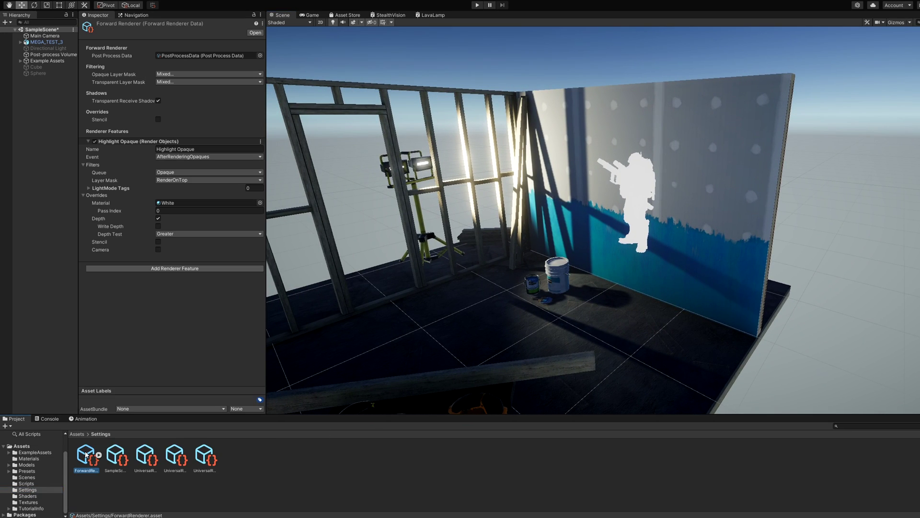
{"action": "left_click", "coordinate": [88, 141]}
{"action": "left_click", "coordinate": [149, 150]}
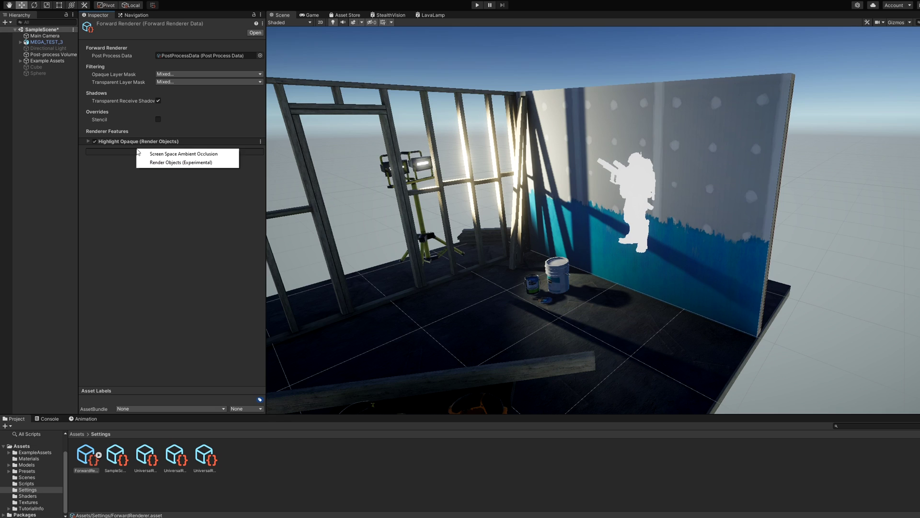
{"action": "left_click", "coordinate": [151, 162]}
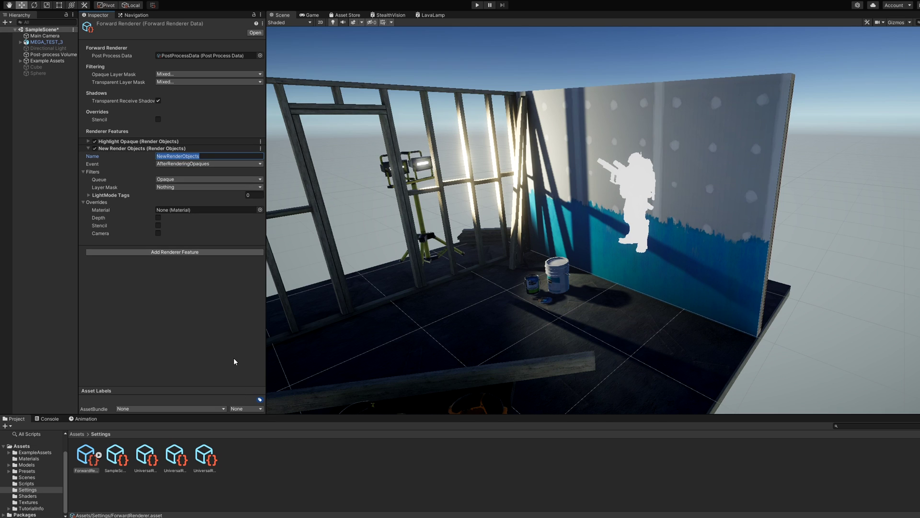
{"action": "type", "text": "Normal Opaque"}
{"action": "key", "text": "Return"}
Limit Normal Opaque to RenderOnTop with a Depth override set to Less Equal.
{"action": "left_click", "coordinate": [167, 187]}
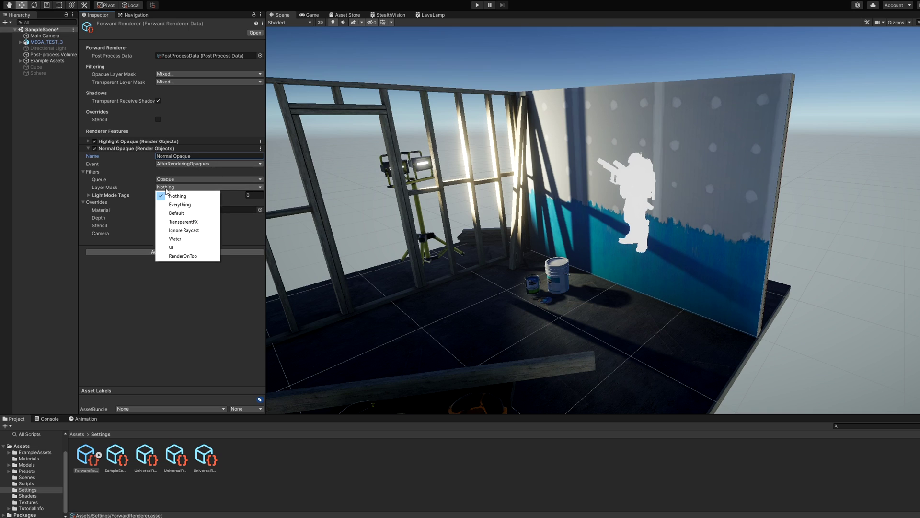
{"action": "left_click", "coordinate": [173, 256]}
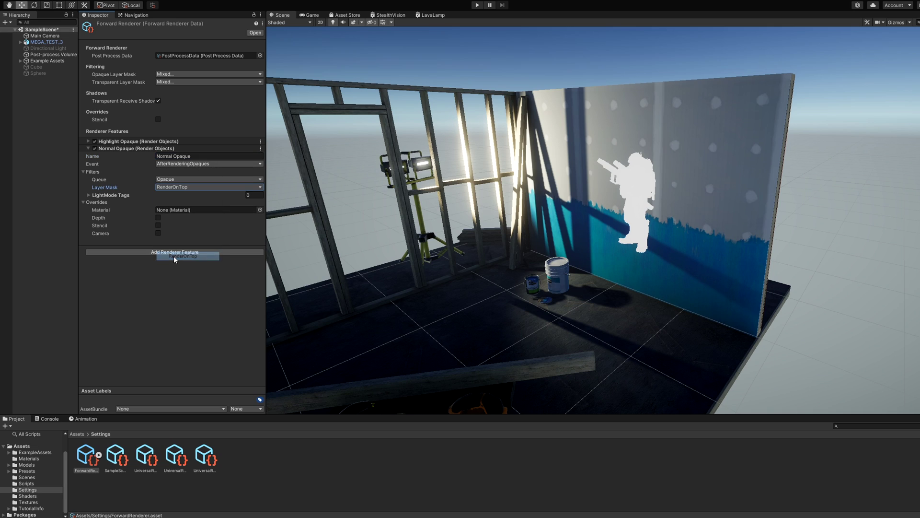
{"action": "left_click", "coordinate": [159, 218]}
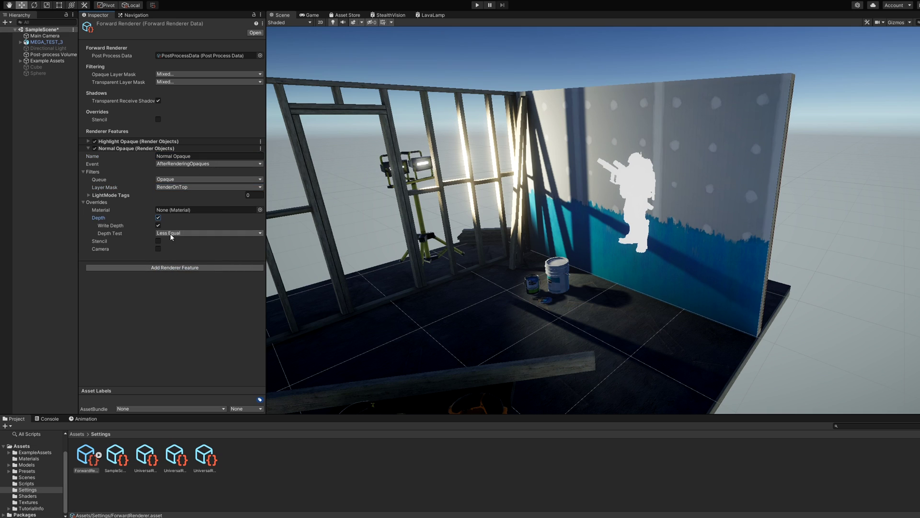
{"action": "left_click", "coordinate": [170, 233]}
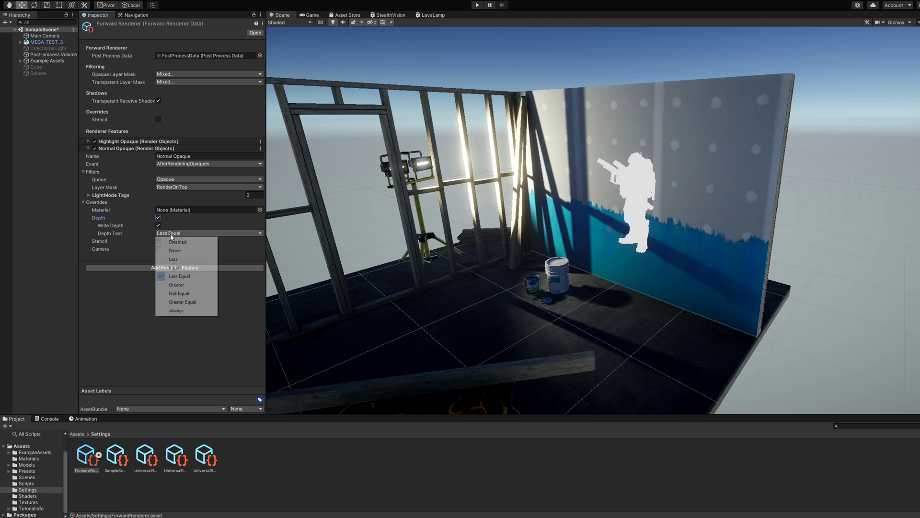
{"action": "left_click", "coordinate": [195, 276]}
Slide MEGA_TEST_3 to a new floor position and orbit the scene to face the wall.
{"action": "left_click", "coordinate": [46, 42]}
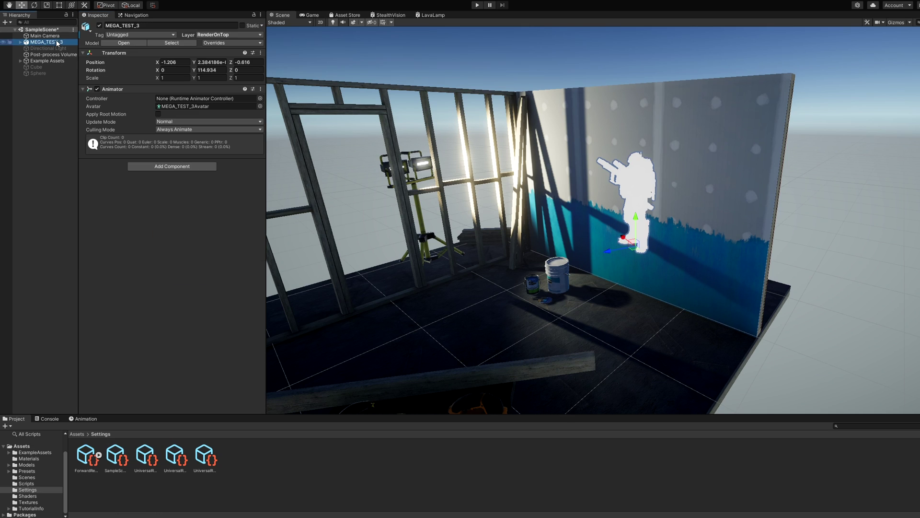
{"action": "mouse_move", "coordinate": [630, 248]}
{"action": "left_mouse_down"}
{"action": "mouse_move", "coordinate": [611, 318]}
{"action": "mouse_move", "coordinate": [628, 265]}
{"action": "left_mouse_up"}
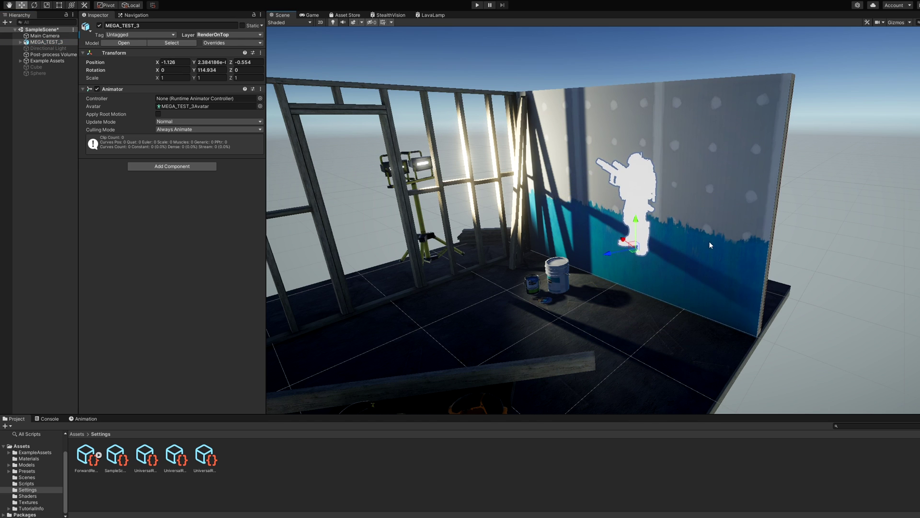
{"action": "left_click", "coordinate": [832, 227]}
{"action": "mouse_move", "coordinate": [833, 227]}
{"action": "left_mouse_down", "text": "alt"}
{"action": "mouse_move", "coordinate": [807, 195]}
{"action": "mouse_move", "coordinate": [764, 191]}
{"action": "mouse_move", "coordinate": [832, 206]}
{"action": "left_mouse_up", "text": "alt"}
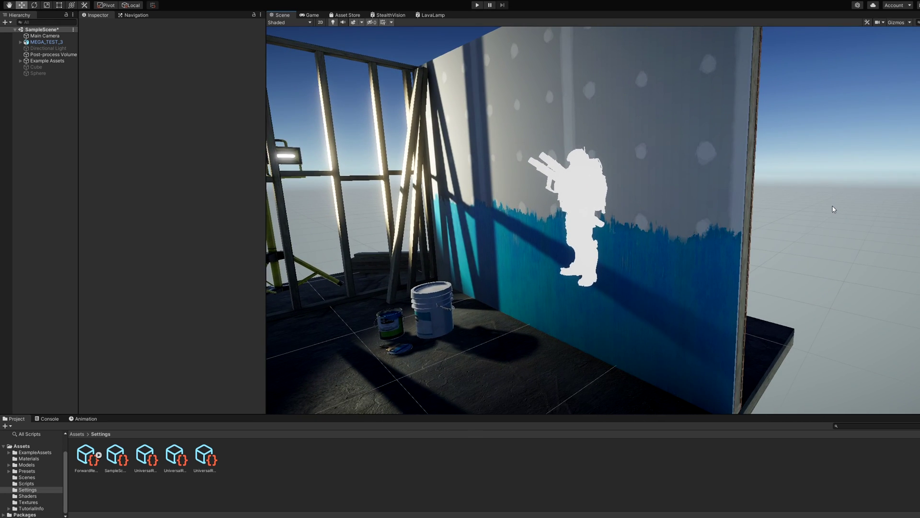
Add a Render Objects feature named 'Highlight Transparent' with Event AfterRenderingTransparents.
{"action": "left_click", "coordinate": [87, 456]}
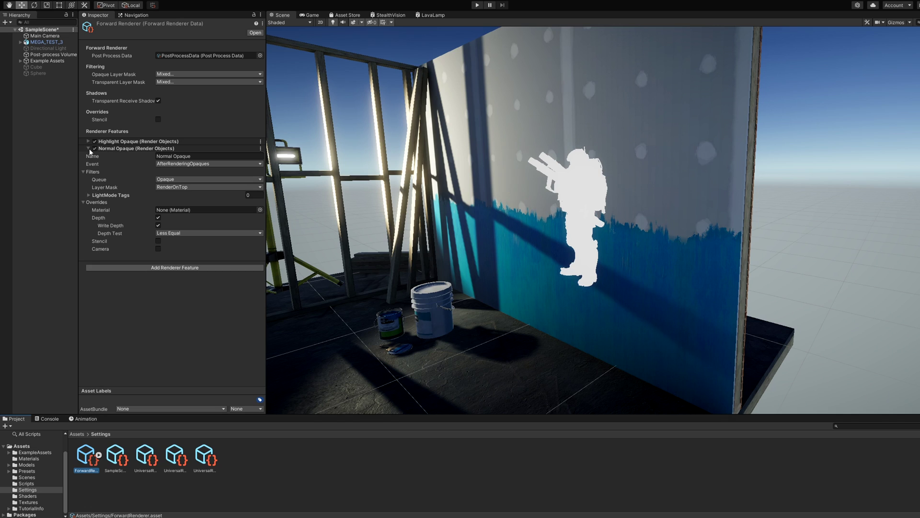
{"action": "left_click", "coordinate": [118, 159]}
{"action": "left_click", "coordinate": [137, 171]}
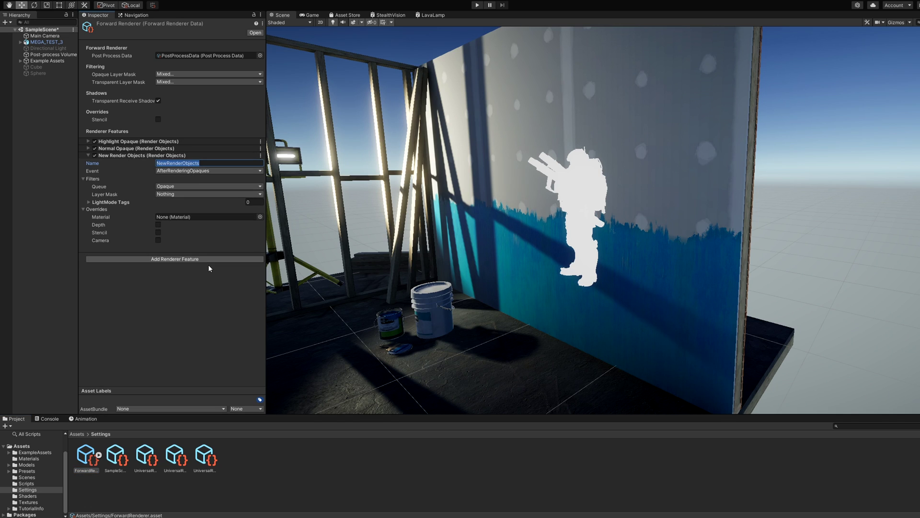
{"action": "type", "text": "Highlight Transparent"}
{"action": "key", "text": "Return"}
{"action": "left_click", "coordinate": [210, 171]}
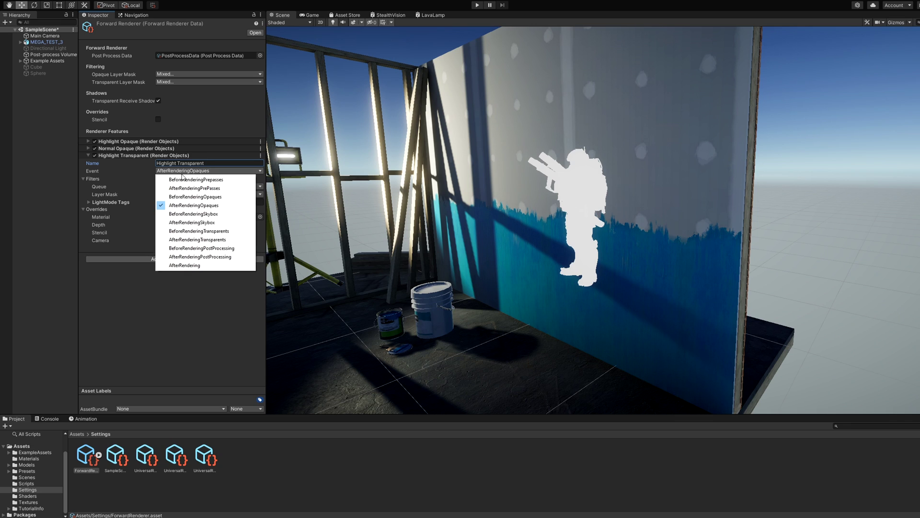
{"action": "left_click", "coordinate": [197, 239]}
Set its Queue to Transparent, Layer Mask RenderOnTop, Depth on, Write Depth off, Depth Test Greater.
{"action": "left_click", "coordinate": [206, 186]}
{"action": "left_click", "coordinate": [182, 202]}
{"action": "left_click", "coordinate": [206, 194]}
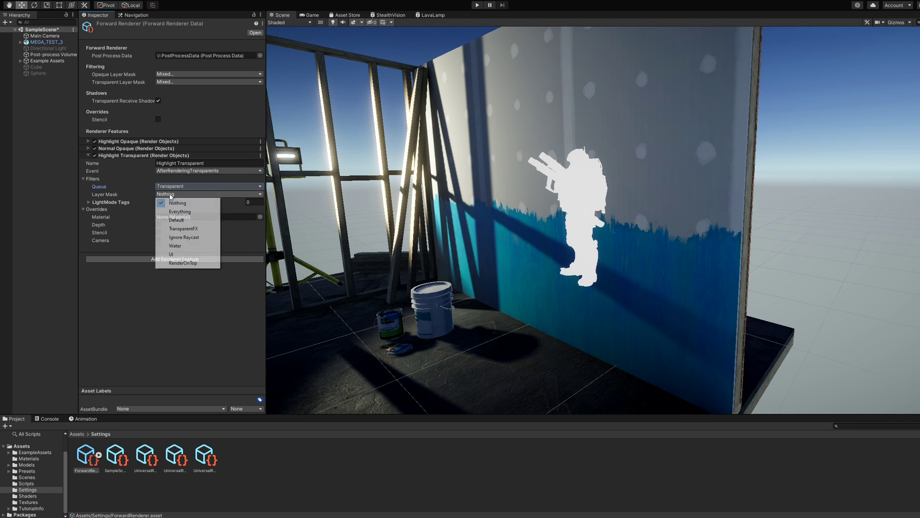
{"action": "left_click", "coordinate": [182, 263]}
{"action": "left_click", "coordinate": [158, 225]}
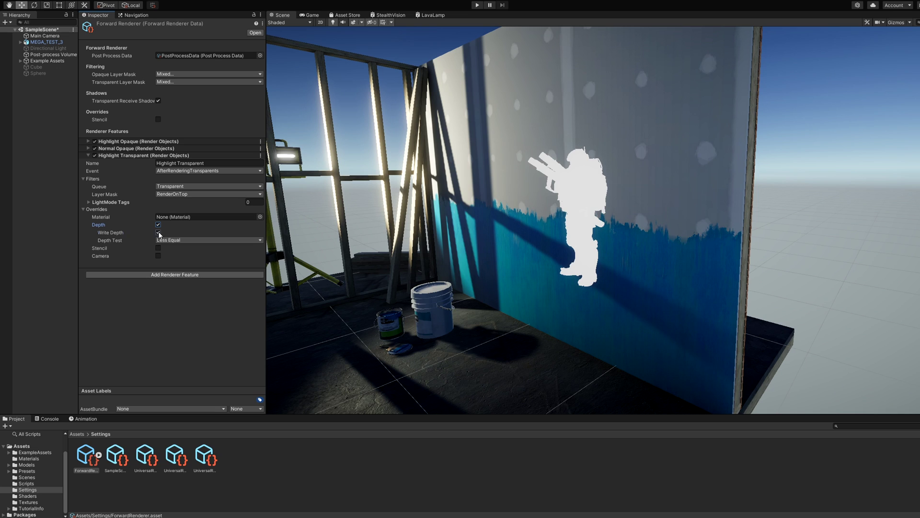
{"action": "left_click", "coordinate": [158, 233]}
{"action": "left_click", "coordinate": [171, 240]}
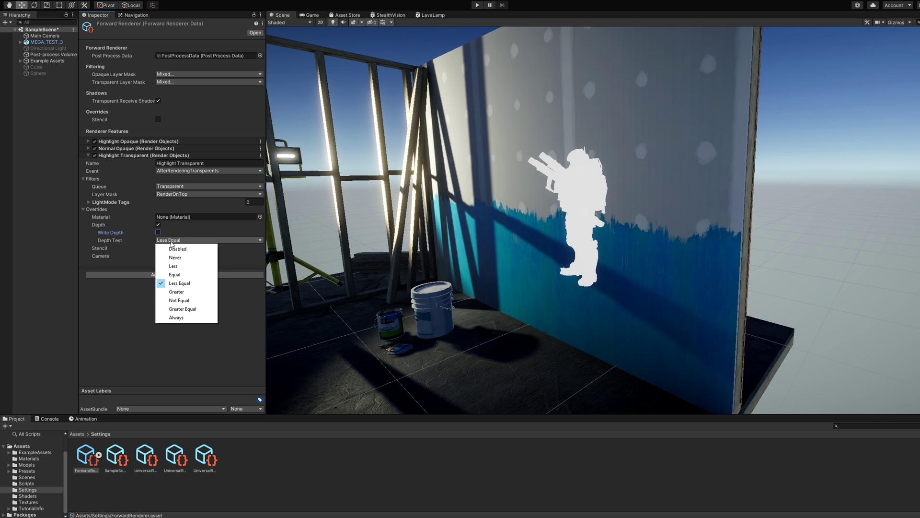
{"action": "left_click", "coordinate": [183, 294]}
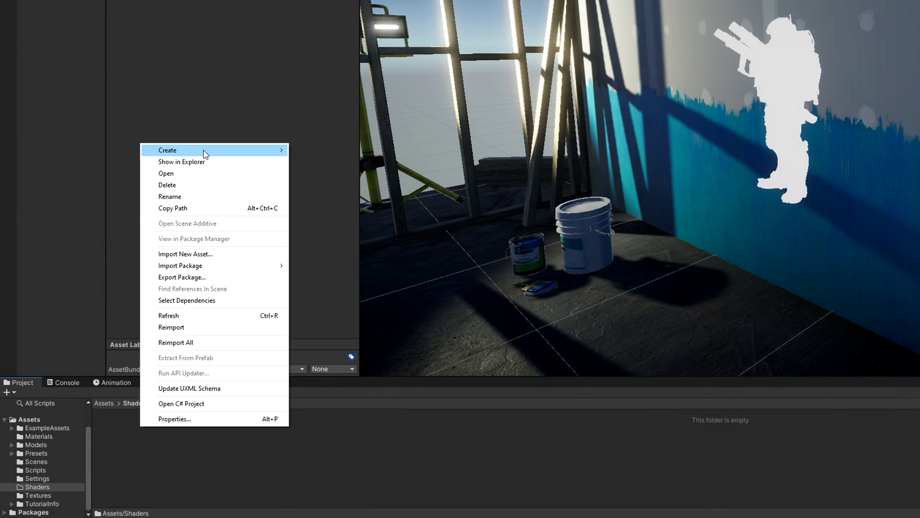
Create a Universal Render Pipeline Lit Shader Graph in Shaders and name it 'StealthVision'.
{"action": "mouse_move", "coordinate": [205, 152]}
{"action": "mouse_move", "coordinate": [330, 121]}
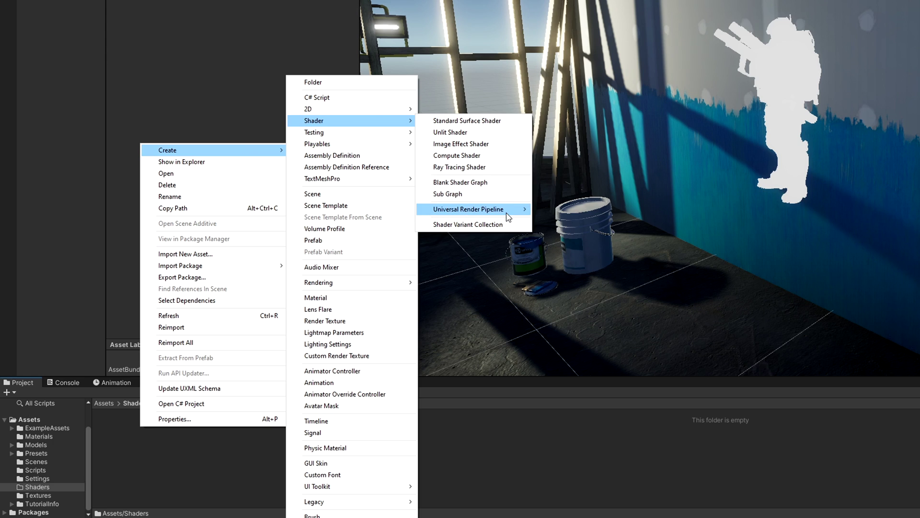
{"action": "mouse_move", "coordinate": [508, 217]}
{"action": "left_click", "coordinate": [570, 209]}
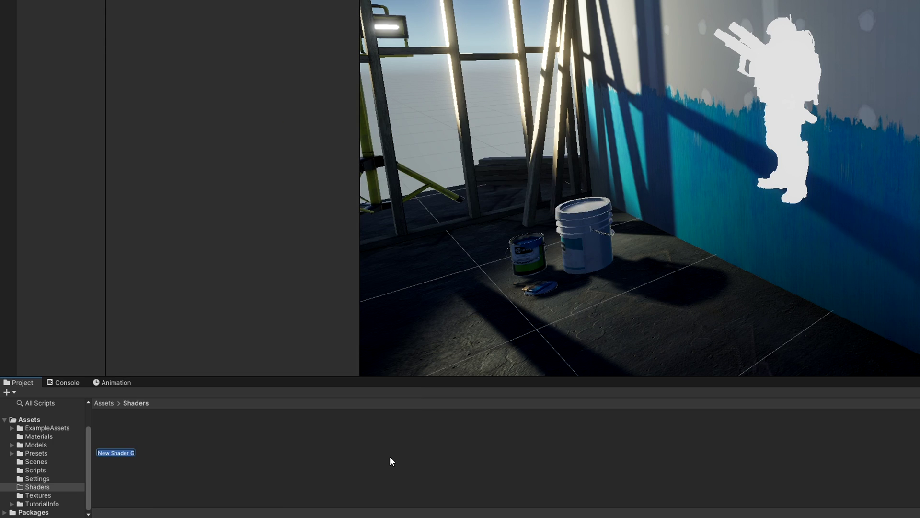
{"action": "type", "text": "Steal"}
{"action": "type", "text": "th"}
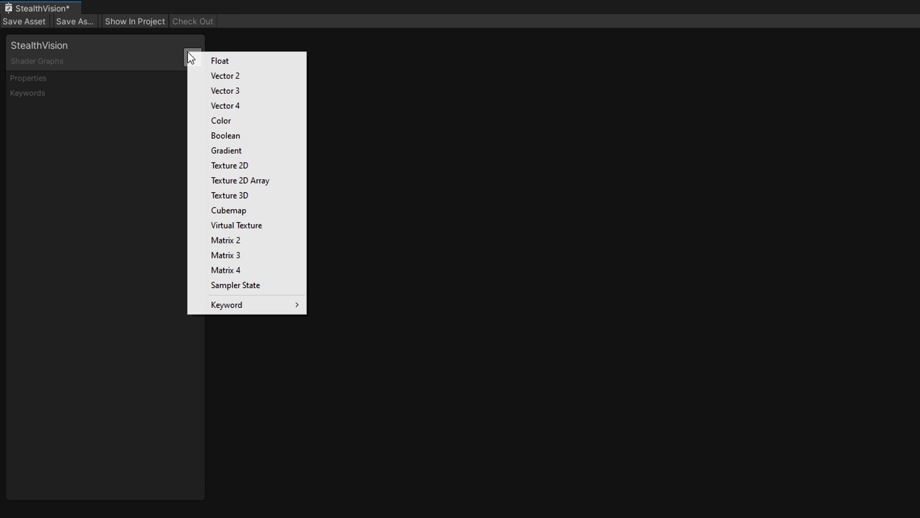
Add an HDR Color property 'Base Color' and a Float property 'Fresnel Power' to the Blackboard.
{"action": "left_click", "coordinate": [223, 121]}
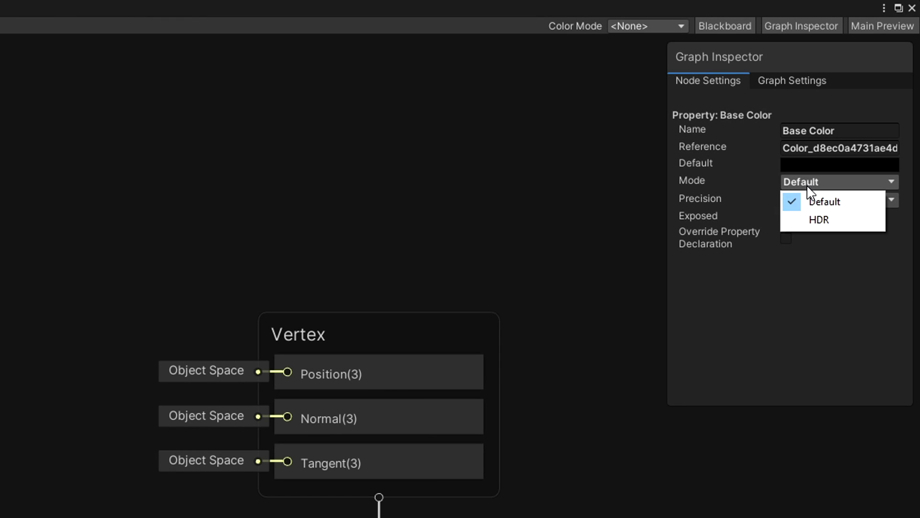
{"action": "left_click", "coordinate": [827, 221]}
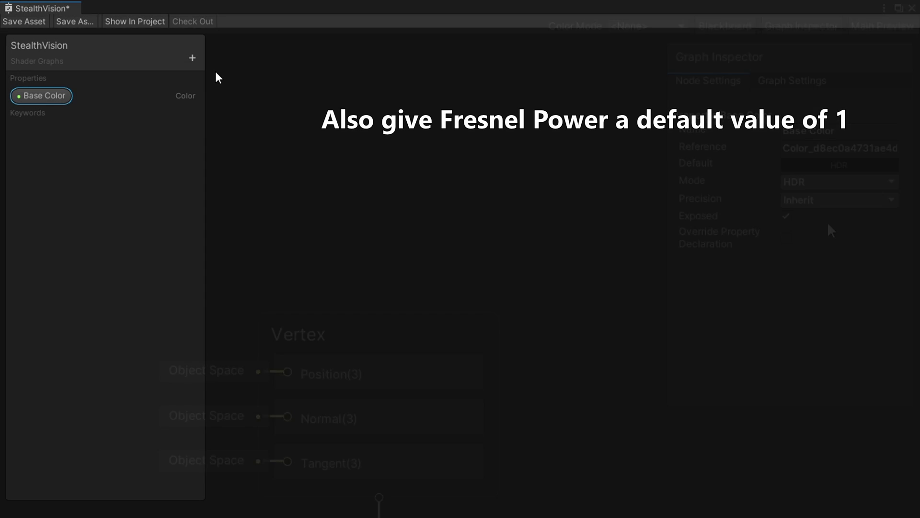
{"action": "left_click", "coordinate": [193, 57]}
{"action": "left_click", "coordinate": [221, 63]}
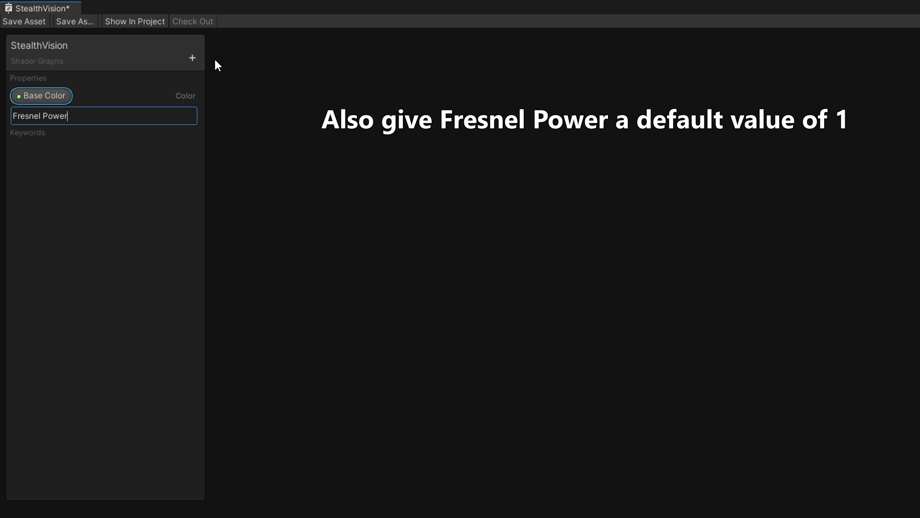
{"action": "key", "text": "Return"}
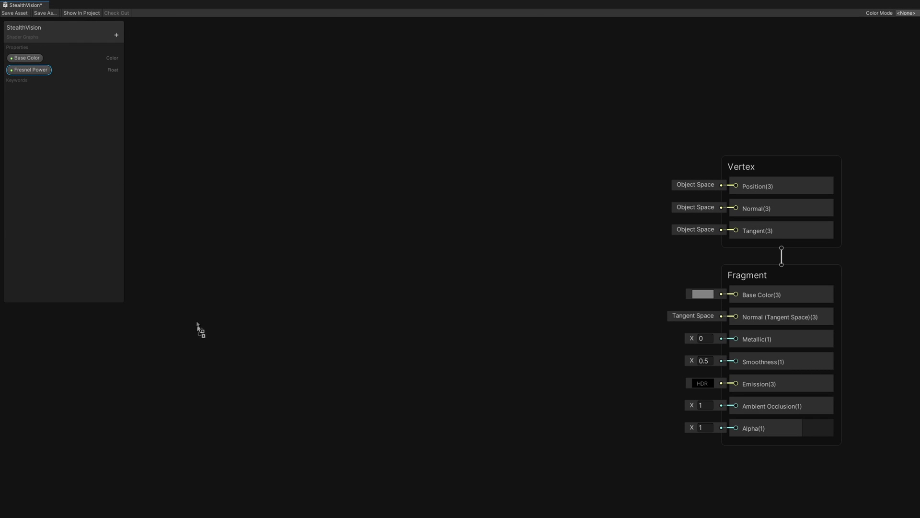
Feed Fresnel Power into a new Fresnel Effect node.
{"action": "left_click_drag", "start_coordinate": [321, 374], "coordinate": [322, 375]}
{"action": "left_click_drag", "start_coordinate": [389, 380], "coordinate": [456, 344]}
{"action": "type", "text": "fresnel e"}
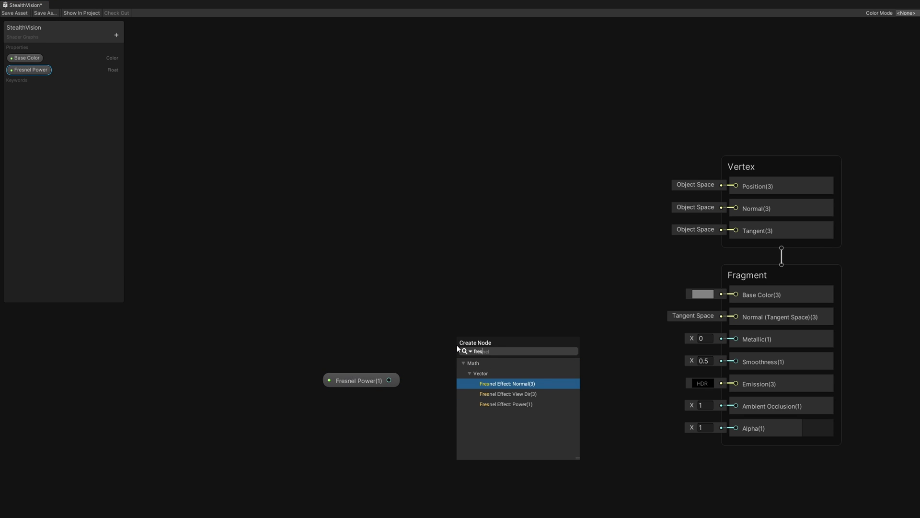
{"action": "left_click", "coordinate": [520, 407]}
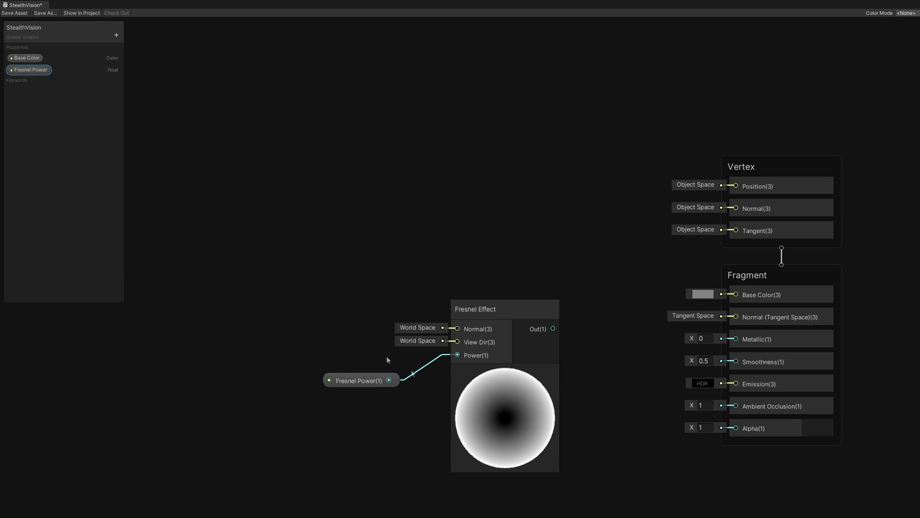
{"action": "left_click_drag", "start_coordinate": [511, 312], "coordinate": [397, 336]}
Multiply Base Color by the Fresnel Effect and wire the result into Emission.
{"action": "left_click_drag", "start_coordinate": [26, 58], "coordinate": [444, 266]}
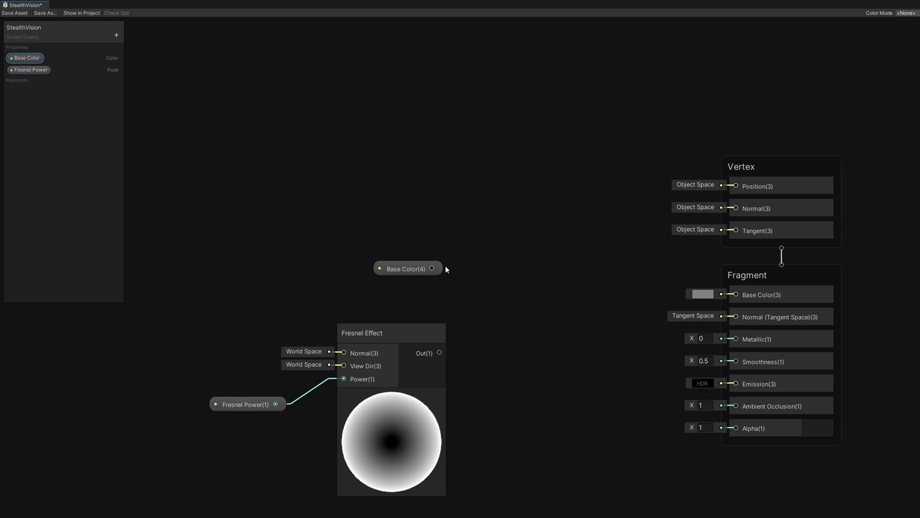
{"action": "key", "text": "space"}
{"action": "type", "text": "multiply"}
{"action": "left_click", "coordinate": [543, 350]}
{"action": "left_click_drag", "start_coordinate": [440, 352], "coordinate": [489, 327]}
{"action": "left_click_drag", "start_coordinate": [581, 311], "coordinate": [735, 384]}
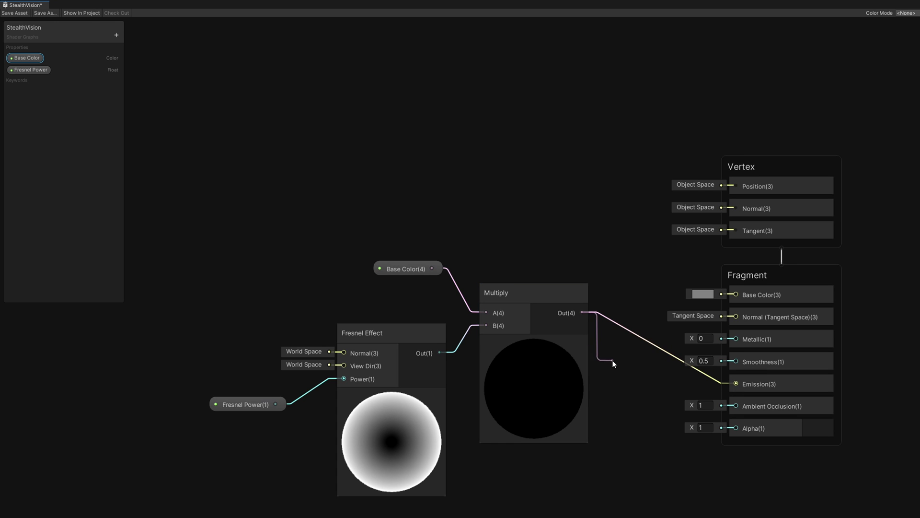
Split the Multiply output and connect its A channel to Alpha.
{"action": "left_click_drag", "start_coordinate": [612, 360], "coordinate": [611, 361]}
{"action": "type", "text": "spl"}
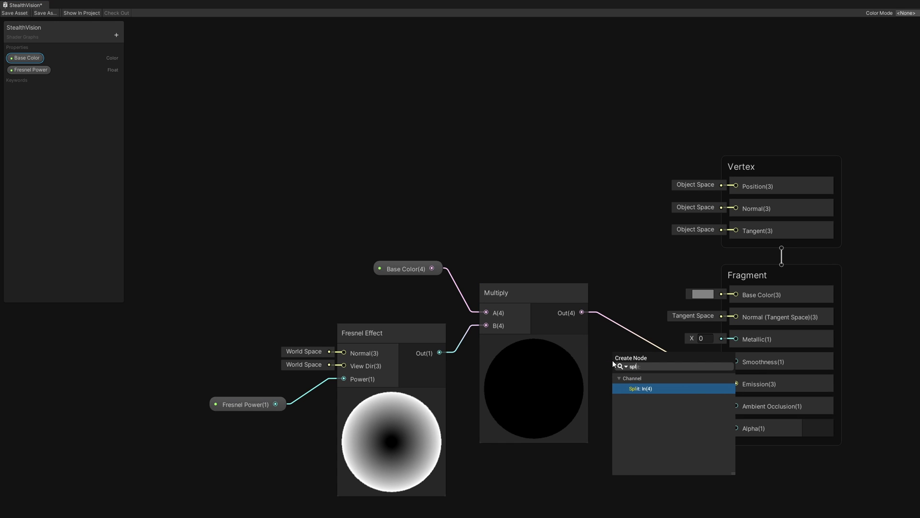
{"action": "left_click", "coordinate": [644, 388]}
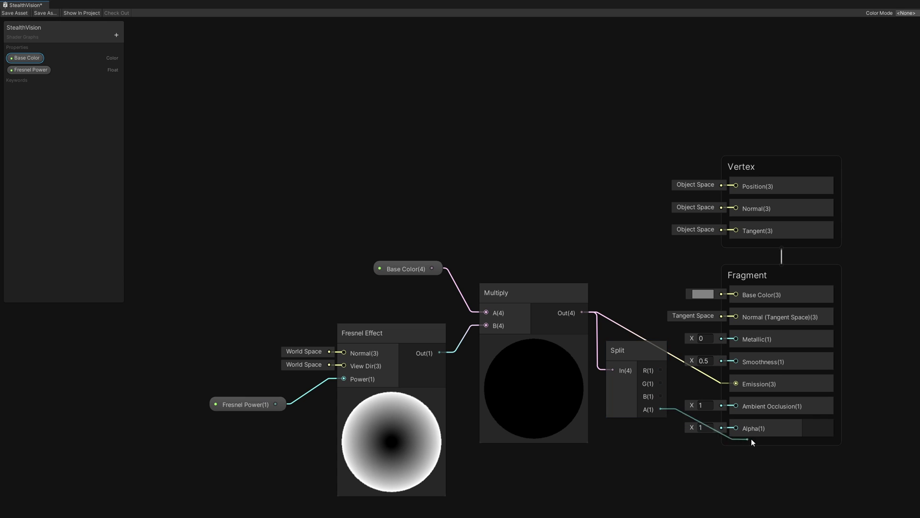
{"action": "left_click_drag", "start_coordinate": [737, 430], "coordinate": [736, 430]}
{"action": "left_click_drag", "start_coordinate": [636, 356], "coordinate": [639, 369]}
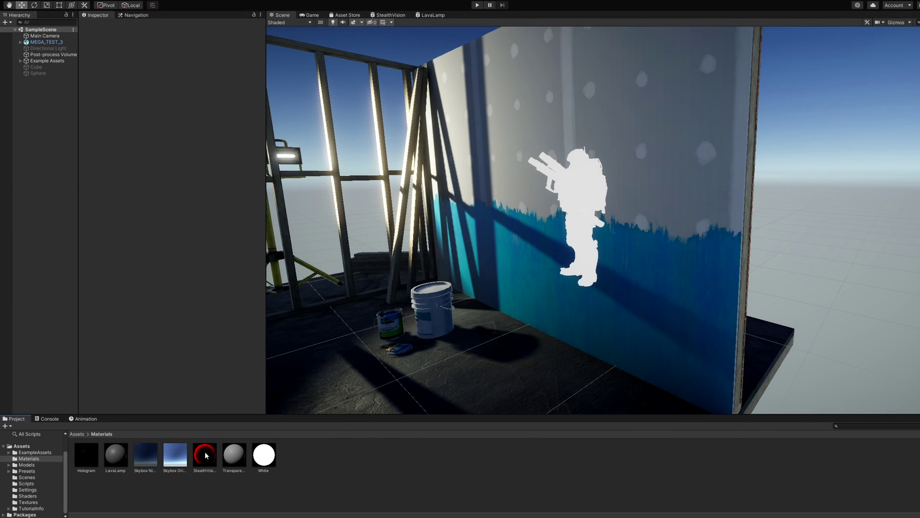
Keep Base Color red, then set StealthVision as override material on Highlight Opaque and Highlight Transparent.
{"action": "left_click", "coordinate": [246, 46]}
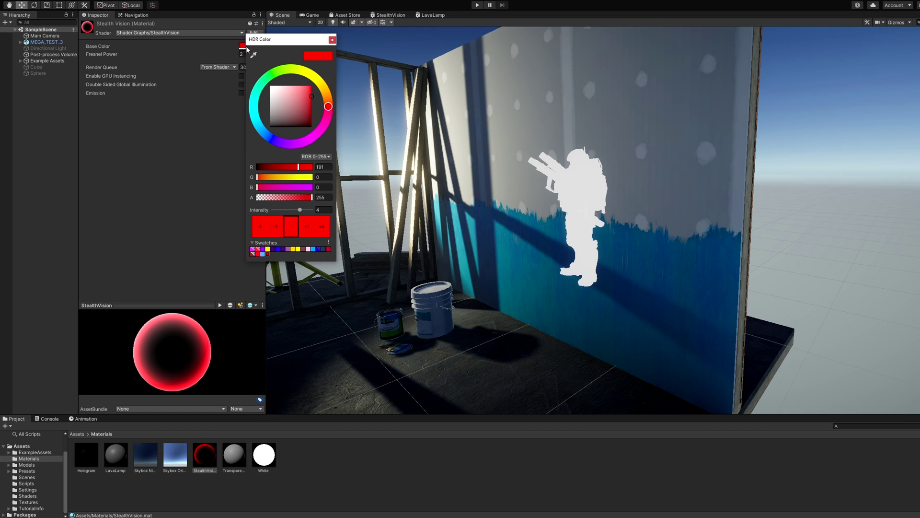
{"action": "left_click", "coordinate": [332, 40]}
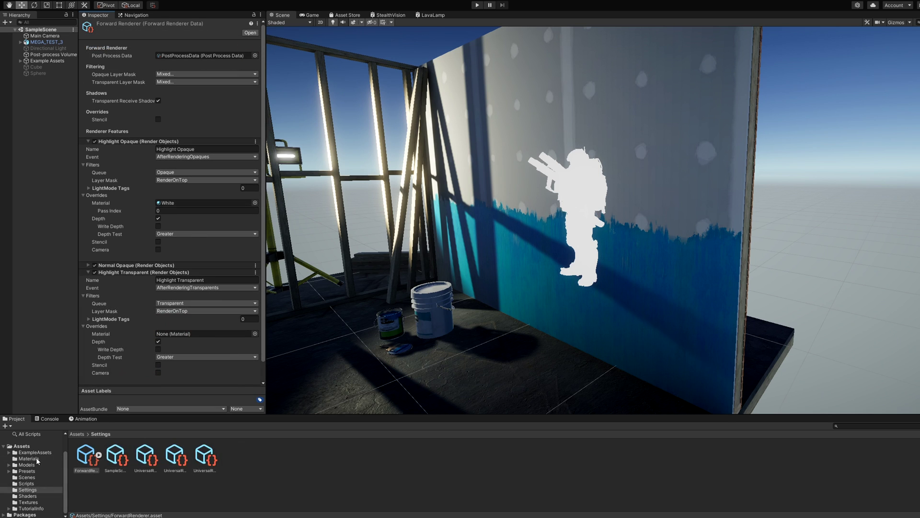
{"action": "left_click", "coordinate": [29, 458]}
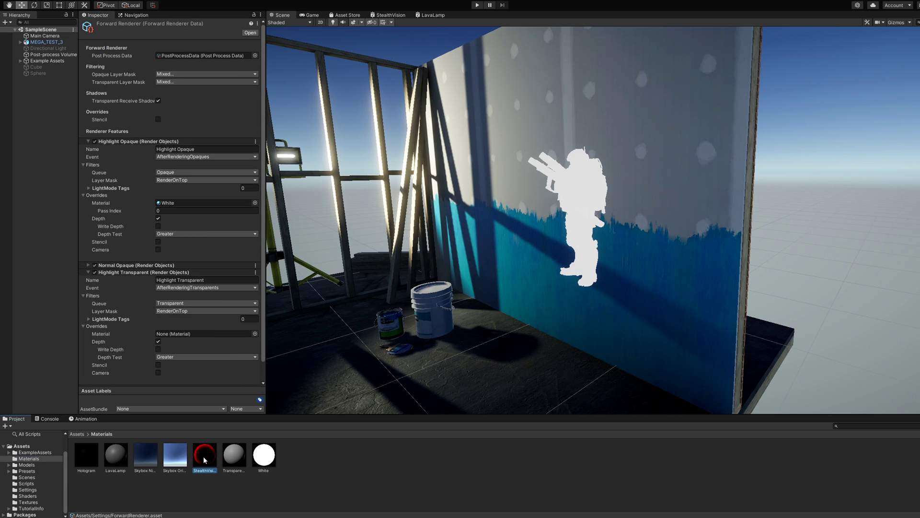
{"action": "left_click_drag", "start_coordinate": [238, 438], "coordinate": [190, 203]}
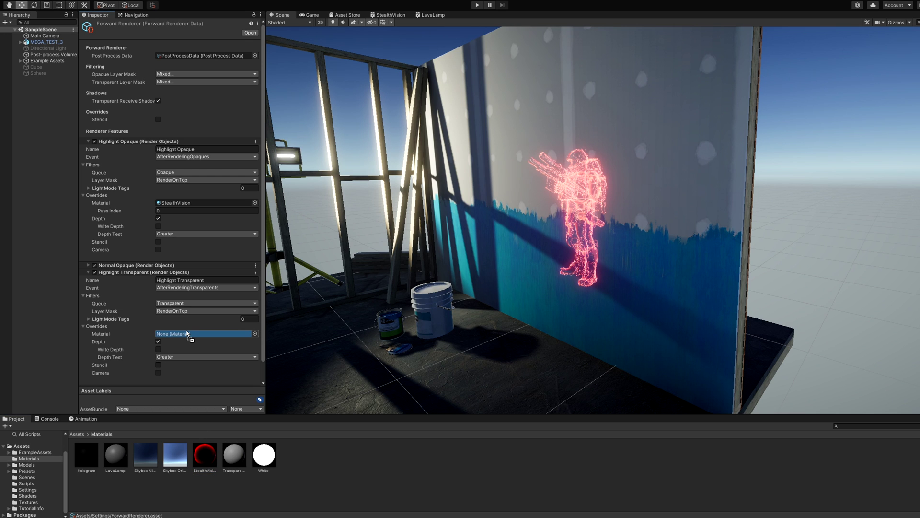
{"action": "left_click_drag", "start_coordinate": [186, 329], "coordinate": [186, 330]}
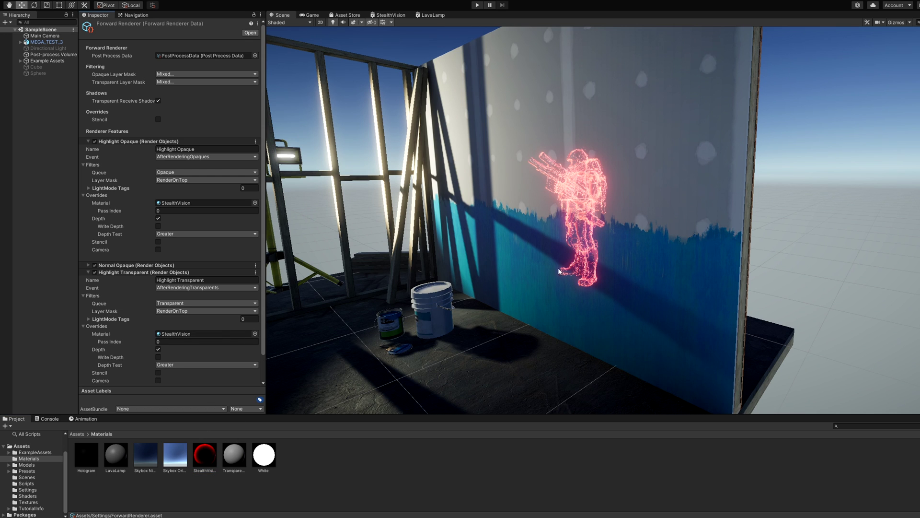
{"action": "right_click_drag", "start_coordinate": [560, 271], "coordinate": [623, 251]}
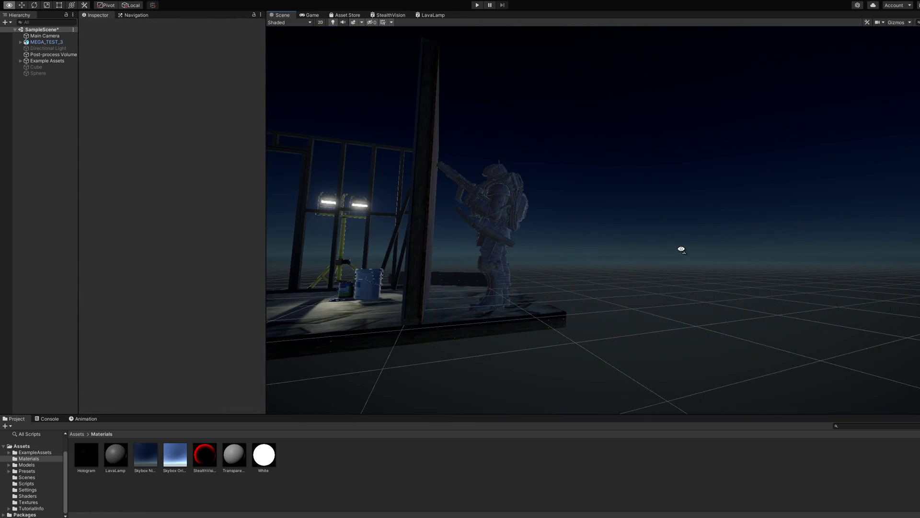
{"action": "right_click_drag", "start_coordinate": [679, 249], "coordinate": [863, 302]}
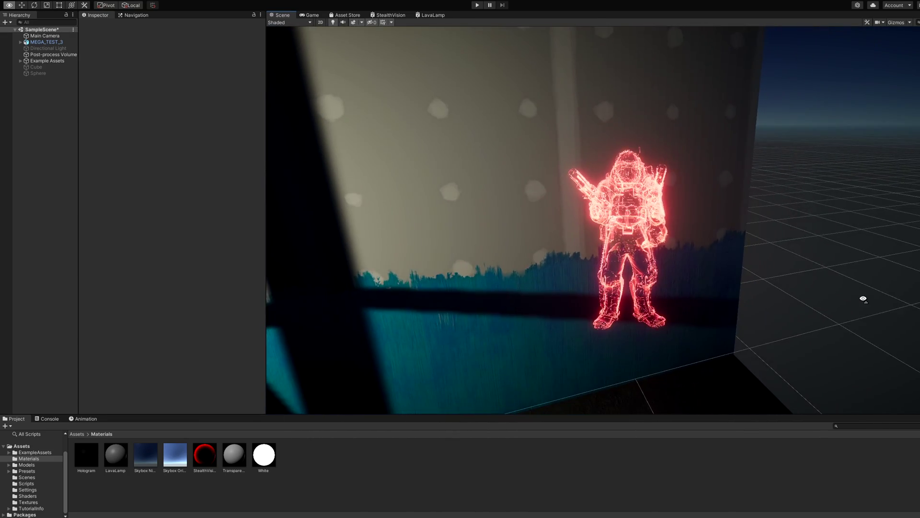
Create a Universal Render Pipeline Lit Shader Graph named 'LavaLamp' in Shaders and open it.
{"action": "left_click", "coordinate": [28, 495]}
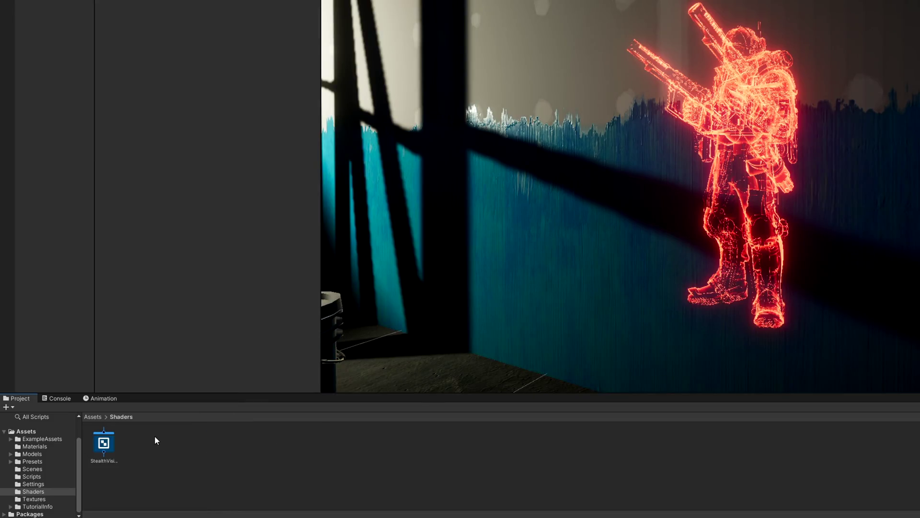
{"action": "right_click", "coordinate": [155, 436]}
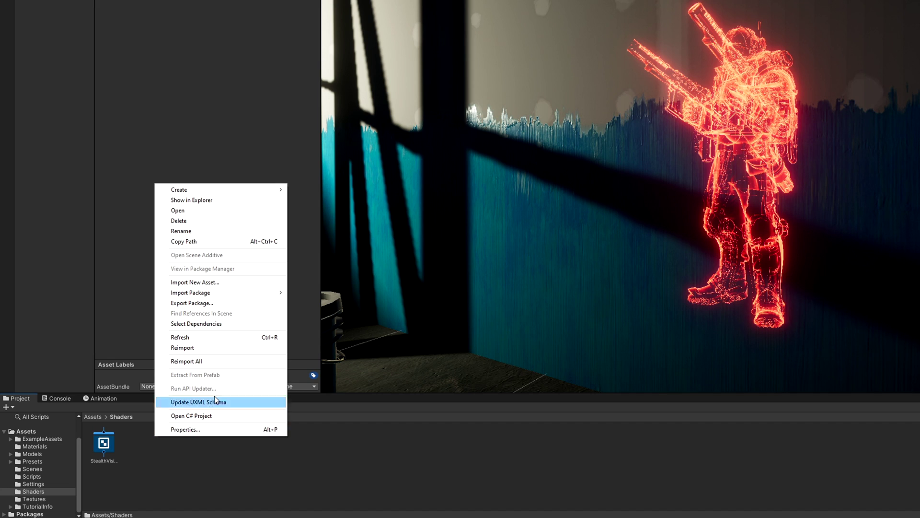
{"action": "mouse_move", "coordinate": [247, 189]}
{"action": "mouse_move", "coordinate": [353, 166]}
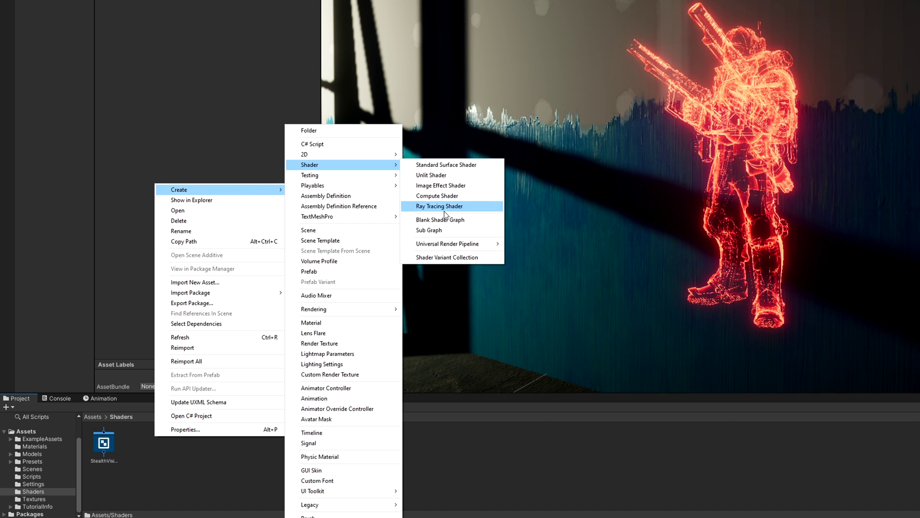
{"action": "mouse_move", "coordinate": [455, 244]}
{"action": "left_click", "coordinate": [524, 247]}
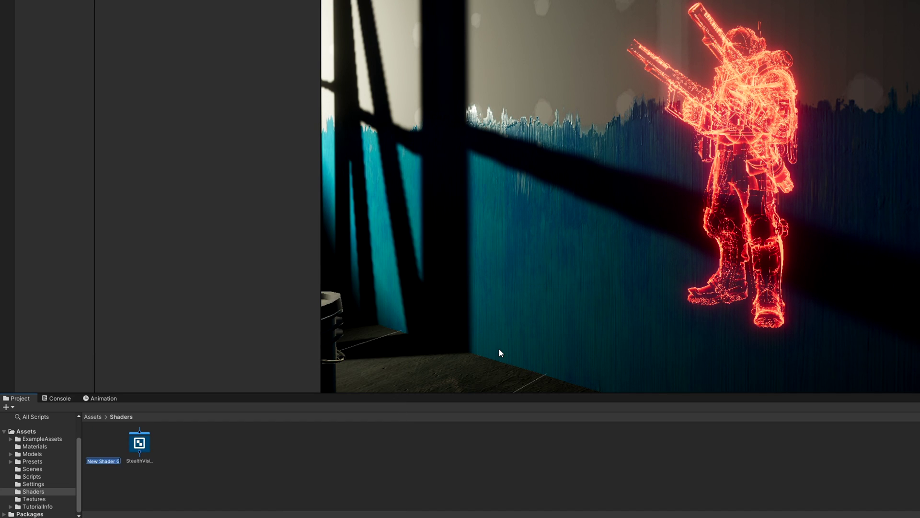
{"action": "key", "text": "Return"}
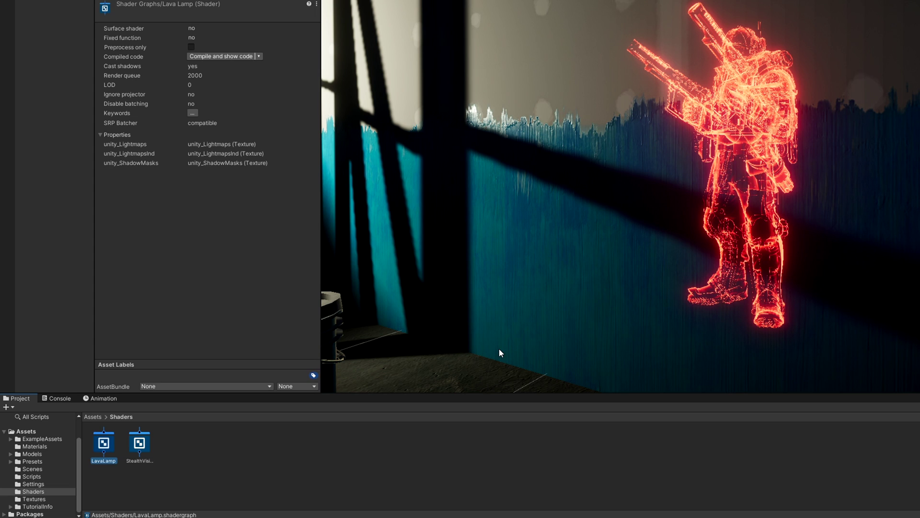
{"action": "double_click", "coordinate": [114, 438]}
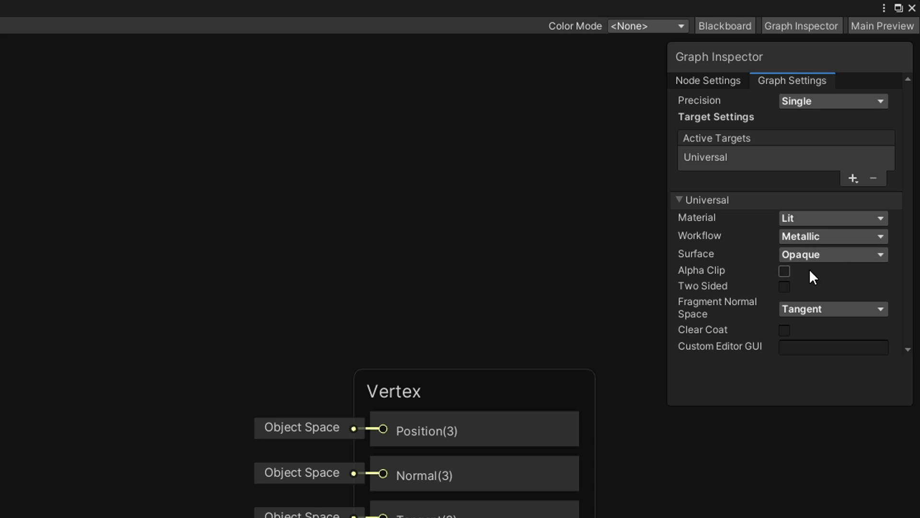
Set the graph Surface to Transparent and add an HDR Base Color property and a Speed float.
{"action": "left_click", "coordinate": [828, 252]}
{"action": "left_click", "coordinate": [826, 298]}
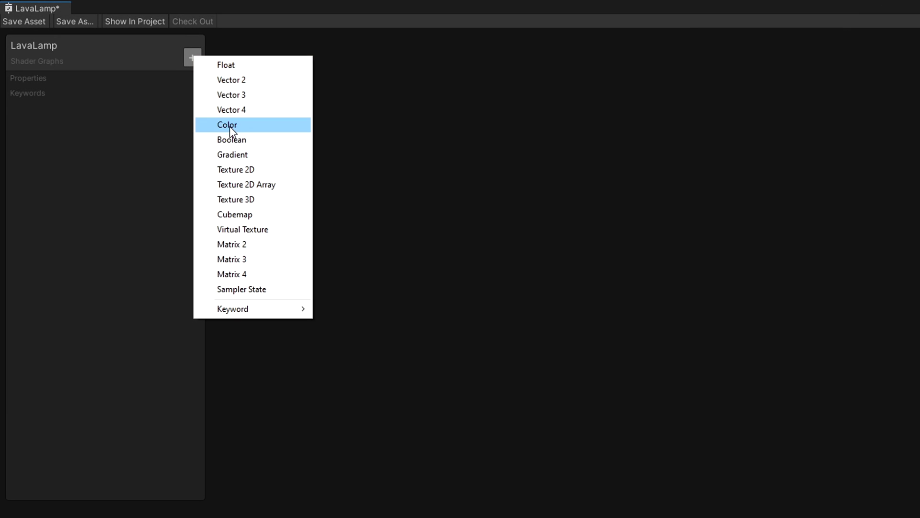
{"action": "left_click", "coordinate": [230, 128]}
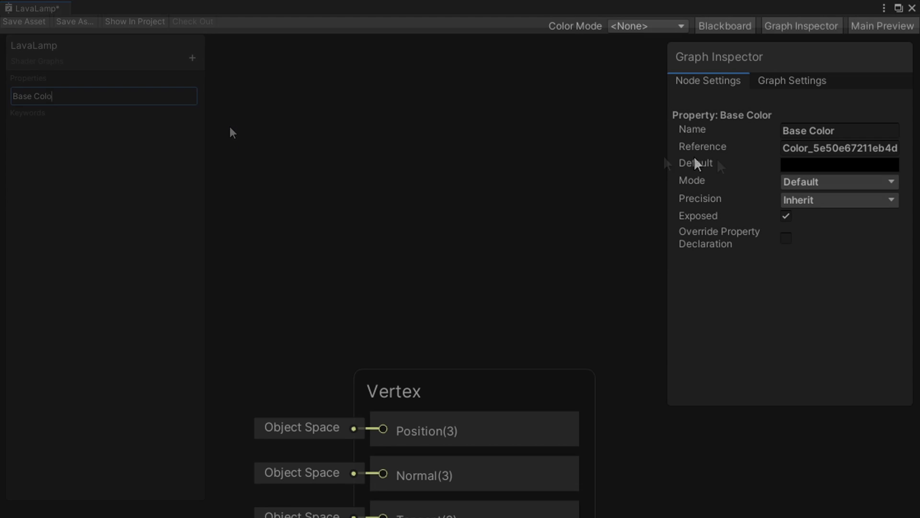
{"action": "left_click", "coordinate": [796, 182]}
{"action": "left_click", "coordinate": [809, 220]}
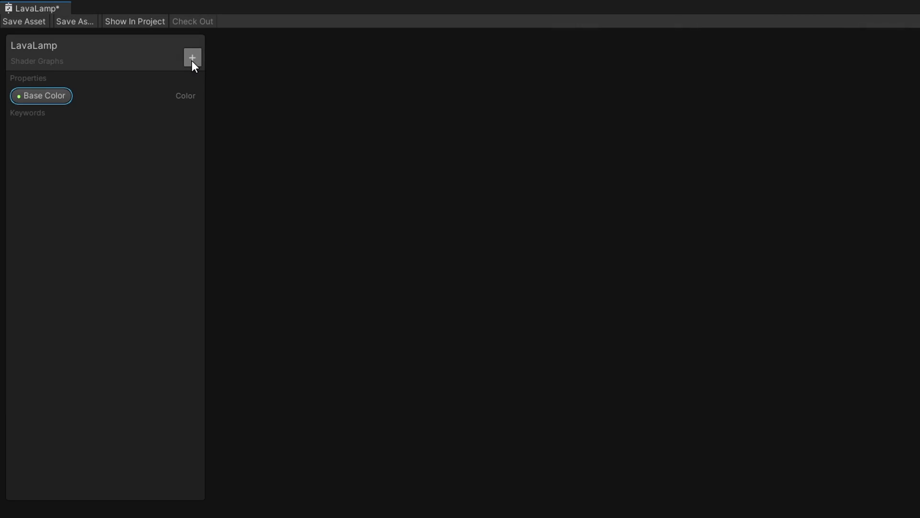
{"action": "left_click", "coordinate": [192, 57]}
{"action": "left_click", "coordinate": [213, 70]}
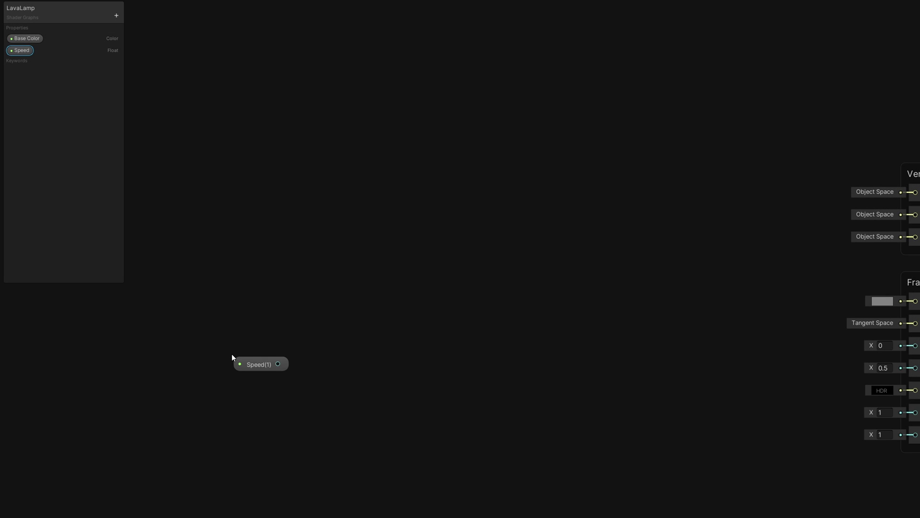
Multiply a Time node by the Speed property.
{"action": "left_click_drag", "start_coordinate": [283, 364], "coordinate": [315, 344]}
{"action": "type", "text": "multiply"}
{"action": "left_click", "coordinate": [363, 384]}
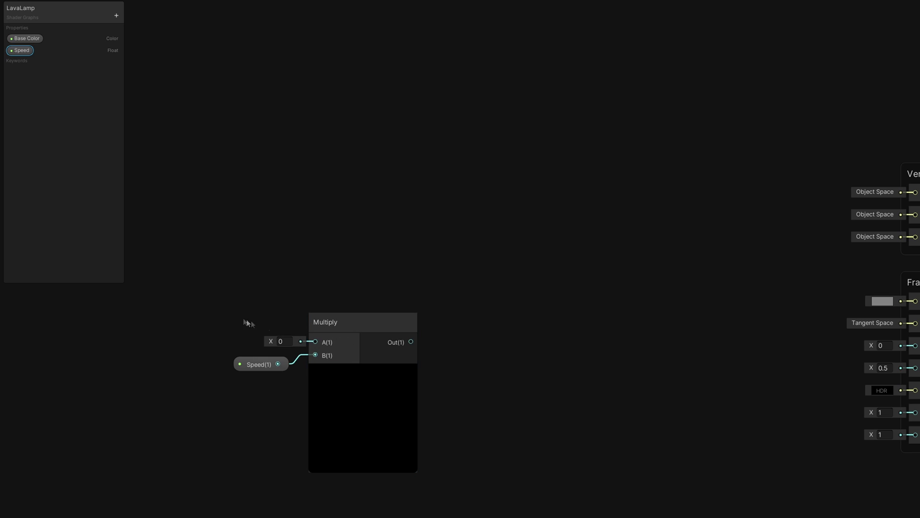
{"action": "key", "text": "space"}
{"action": "type", "text": "time"}
{"action": "left_click", "coordinate": [236, 276]}
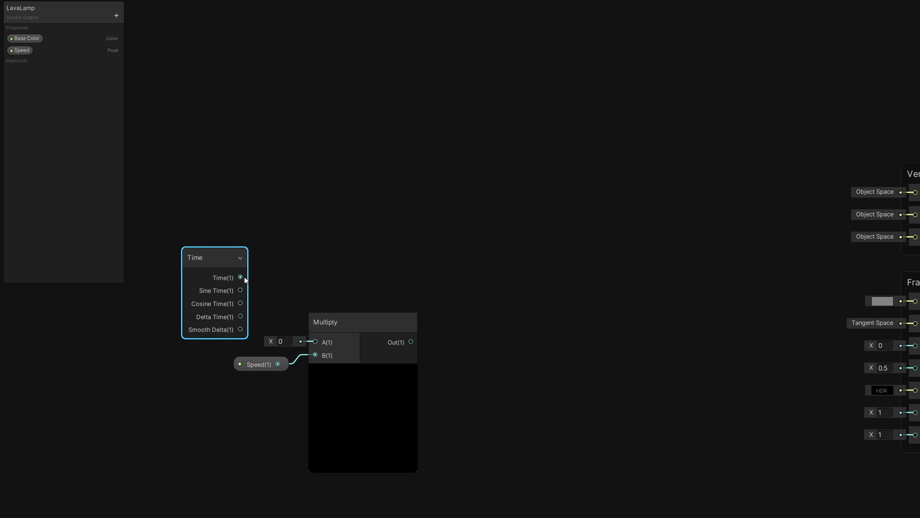
{"action": "left_click_drag", "start_coordinate": [240, 276], "coordinate": [320, 343]}
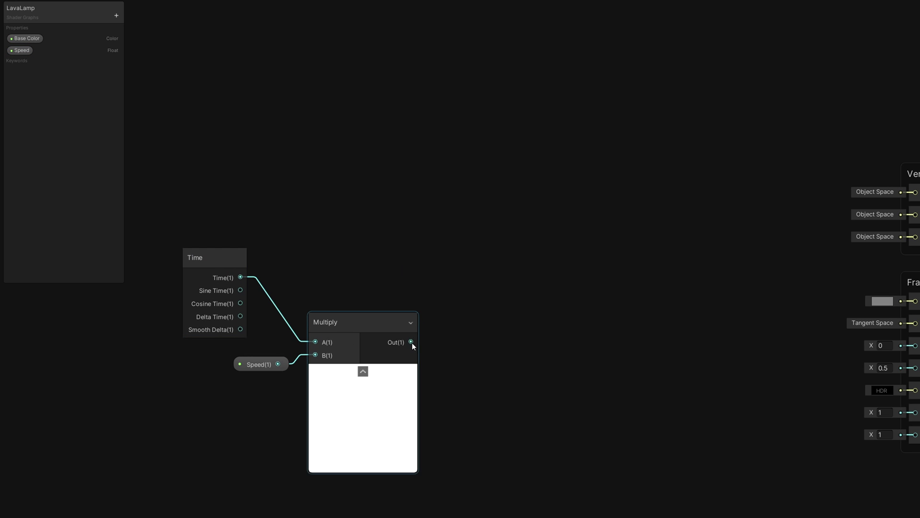
Feed the Time × Speed product into a Modulo node and tidy the node chain.
{"action": "left_click_drag", "start_coordinate": [410, 341], "coordinate": [452, 335]}
{"action": "type", "text": "mod"}
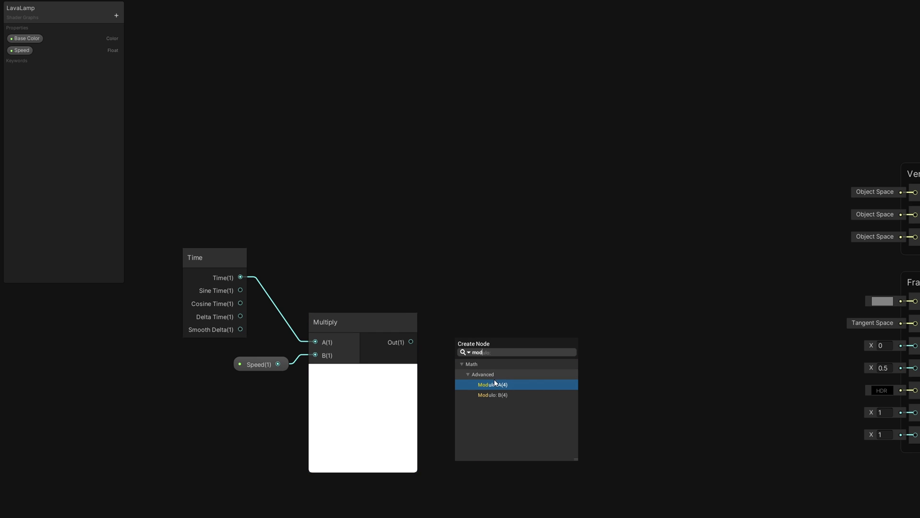
{"action": "left_click", "coordinate": [493, 384]}
{"action": "left_click", "coordinate": [503, 385]}
{"action": "left_click_drag", "start_coordinate": [482, 342], "coordinate": [500, 327]}
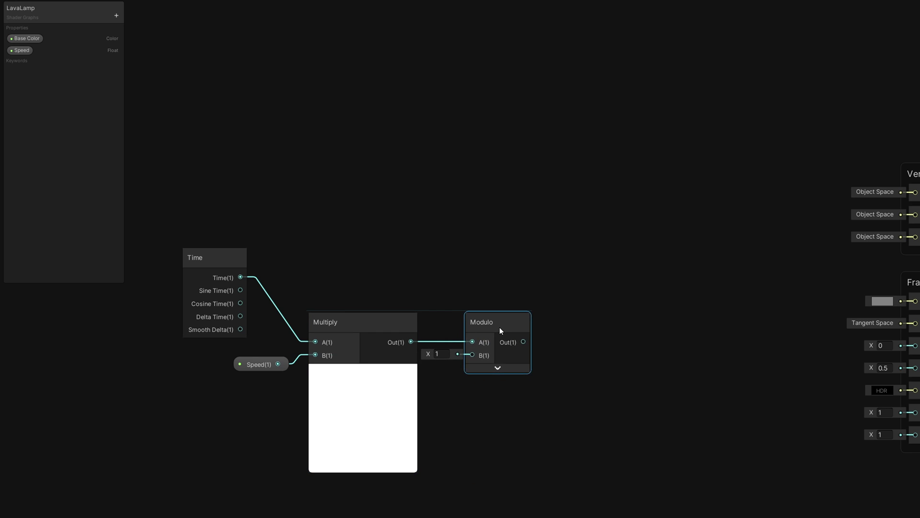
{"action": "middle_click_drag", "start_coordinate": [507, 265], "coordinate": [646, 260]}
{"action": "left_click", "coordinate": [502, 364]}
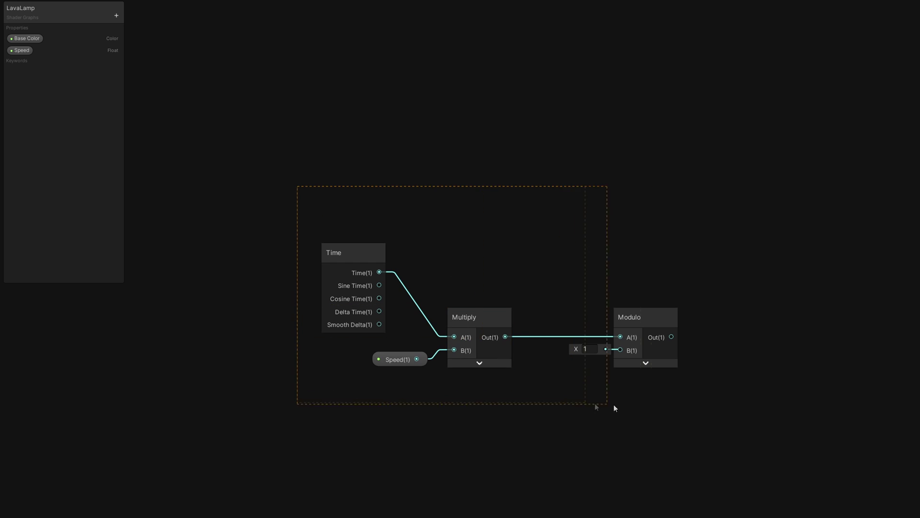
{"action": "left_click_drag", "start_coordinate": [614, 404], "coordinate": [614, 405]}
{"action": "left_click_drag", "start_coordinate": [653, 314], "coordinate": [605, 325]}
{"action": "key", "text": "ctrl+a"}
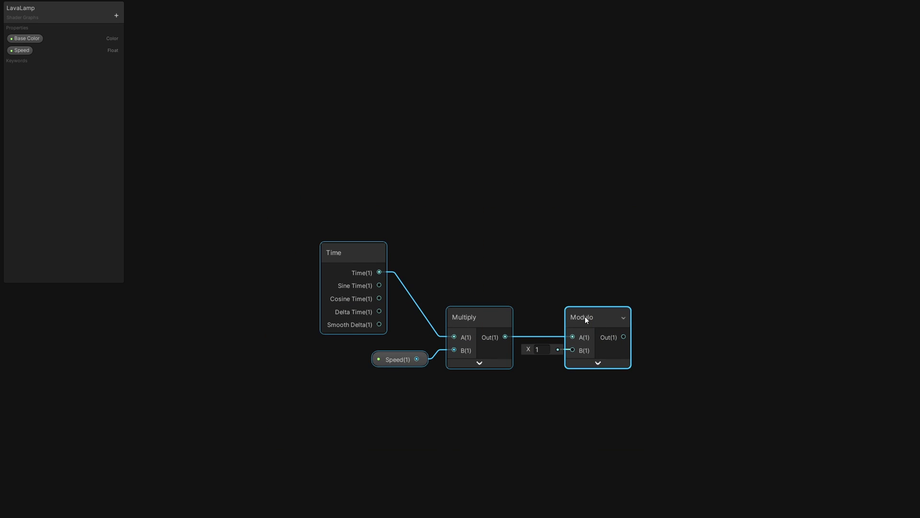
{"action": "left_click", "coordinate": [560, 321]}
{"action": "middle_click_drag", "start_coordinate": [684, 275], "coordinate": [584, 316]}
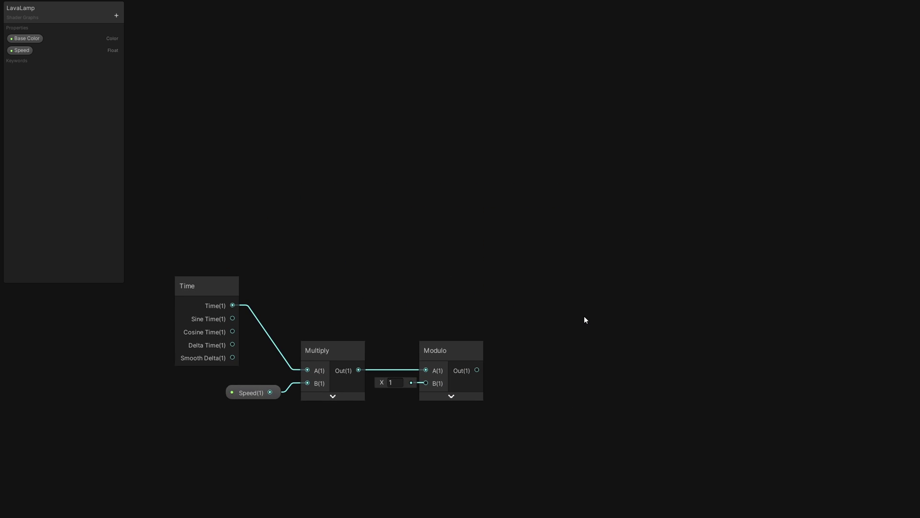
{"action": "left_click", "coordinate": [451, 396]}
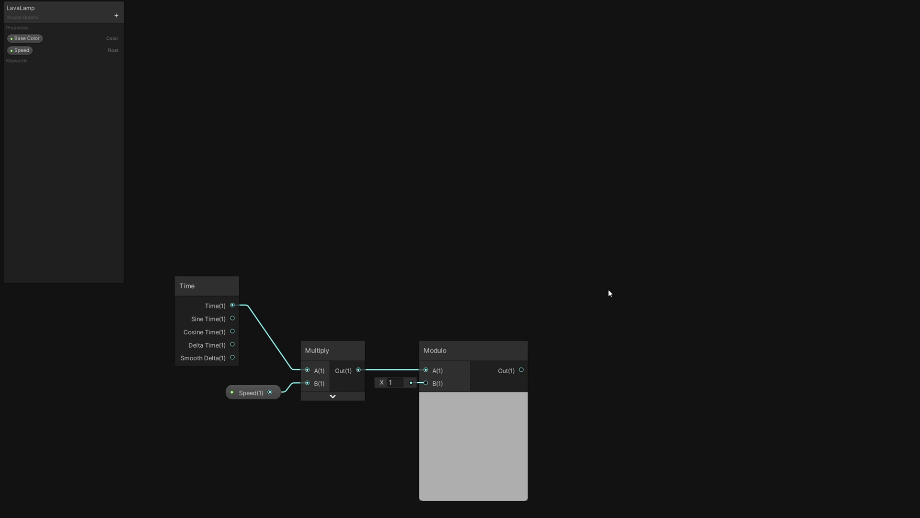
Add two float properties named Noise Scale and Thickness.
{"action": "left_click", "coordinate": [116, 15]}
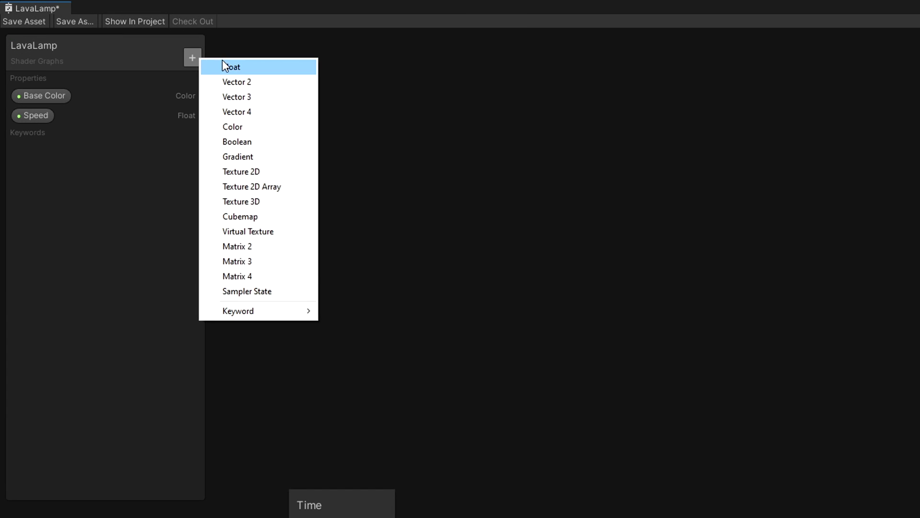
{"action": "left_click", "coordinate": [223, 67]}
{"action": "type", "text": "Noise Scale"}
{"action": "key", "text": "Return"}
{"action": "left_click", "coordinate": [192, 58]}
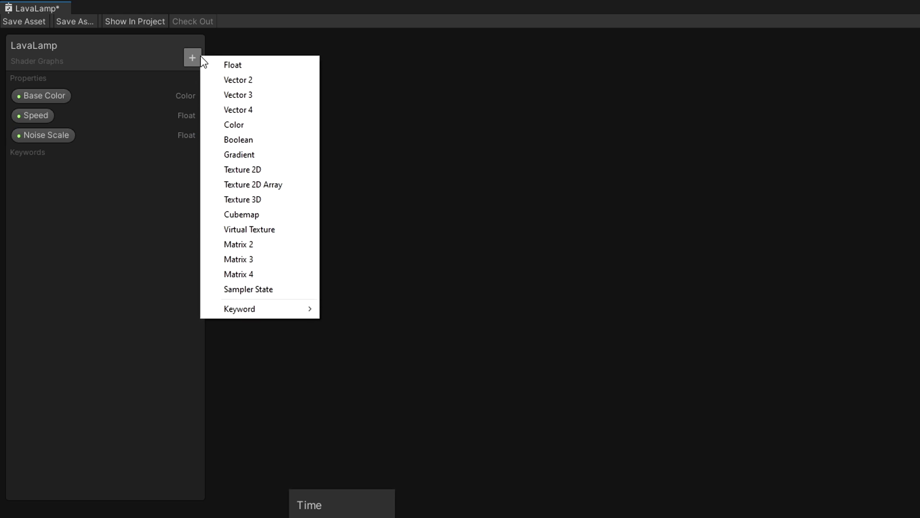
{"action": "left_click", "coordinate": [221, 64]}
{"action": "type", "text": "Thickness"}
{"action": "key", "text": "Return"}
Add a Simple Noise node with Noise Scale driving its Scale input.
{"action": "key", "text": "space"}
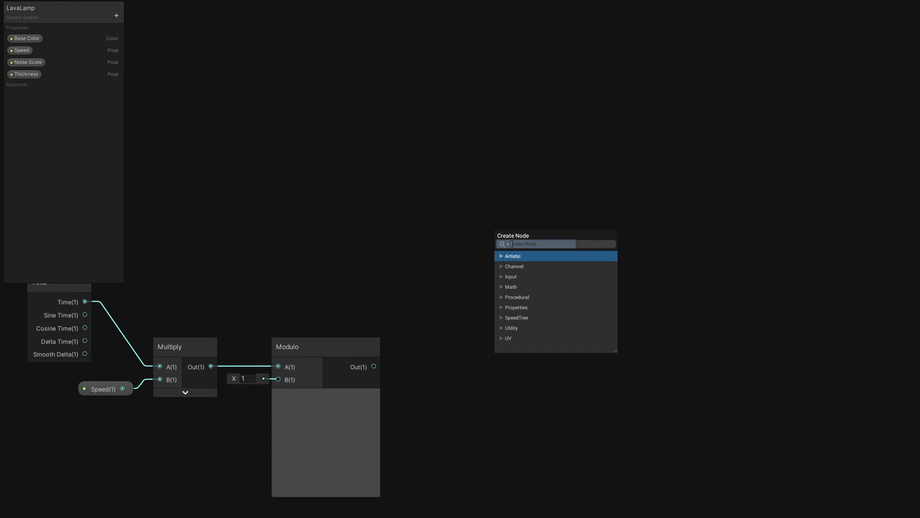
{"action": "type", "text": "simple"}
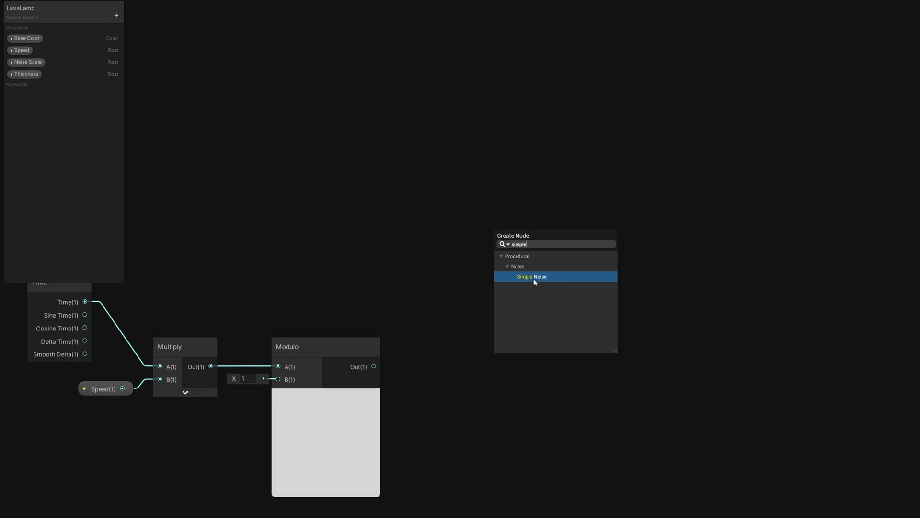
{"action": "left_click", "coordinate": [533, 278]}
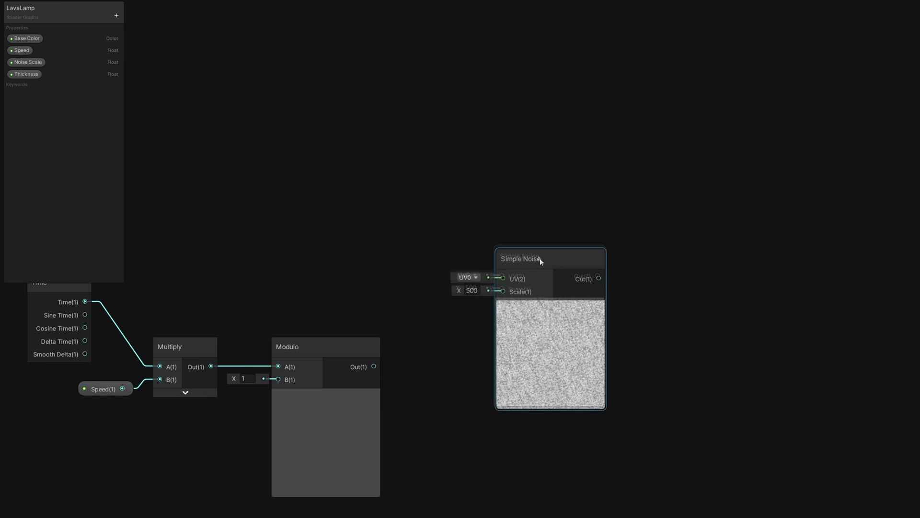
{"action": "left_click_drag", "start_coordinate": [539, 258], "coordinate": [503, 122]}
{"action": "left_click_drag", "start_coordinate": [29, 62], "coordinate": [467, 159]}
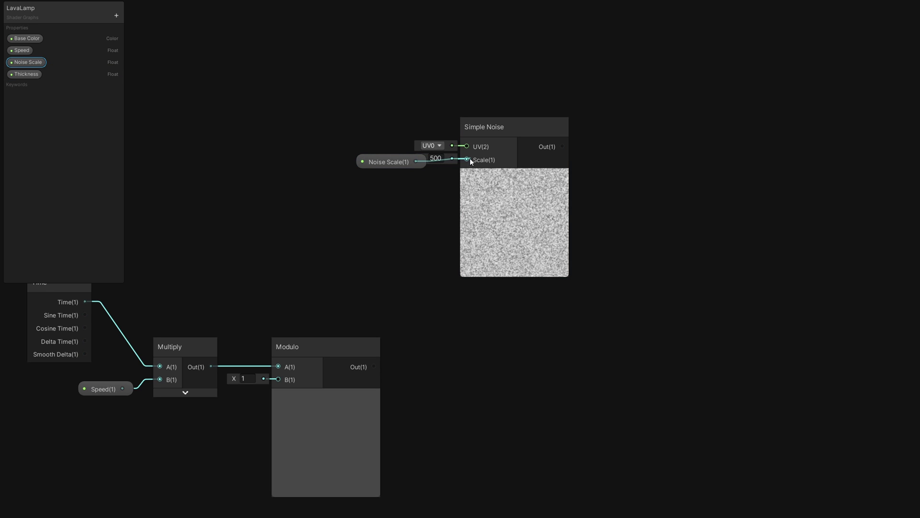
{"action": "middle_click_drag", "start_coordinate": [682, 157], "coordinate": [712, 257]}
Feed the Simple Noise output into two new Step nodes.
{"action": "left_click_drag", "start_coordinate": [594, 244], "coordinate": [744, 180]}
{"action": "type", "text": "step"}
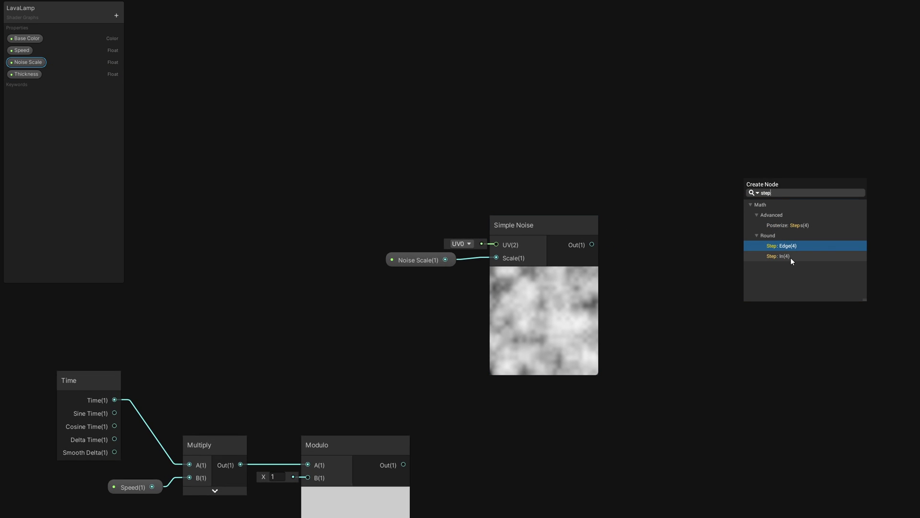
{"action": "left_click", "coordinate": [789, 257]}
{"action": "left_click_drag", "start_coordinate": [594, 244], "coordinate": [729, 386]}
{"action": "left_click", "coordinate": [767, 442]}
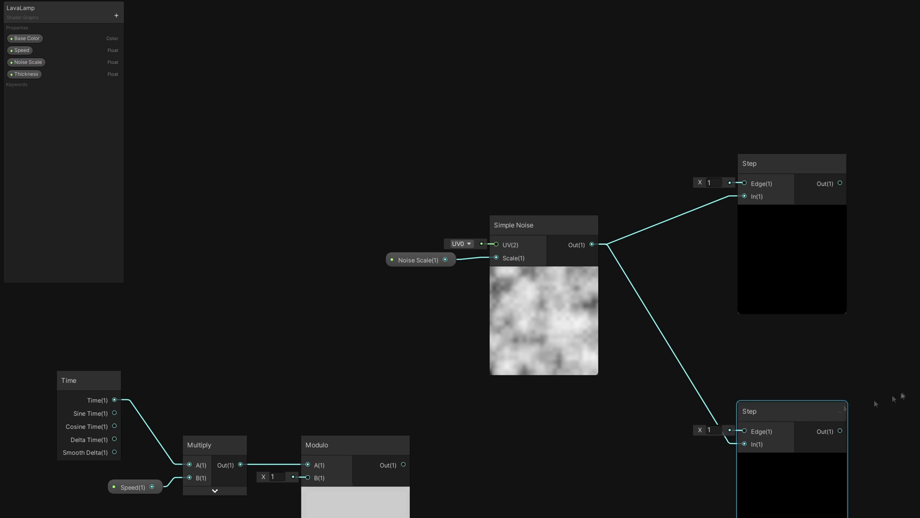
{"action": "middle_click_drag", "start_coordinate": [893, 395], "coordinate": [850, 308]}
{"action": "left_click_drag", "start_coordinate": [506, 140], "coordinate": [575, 207]}
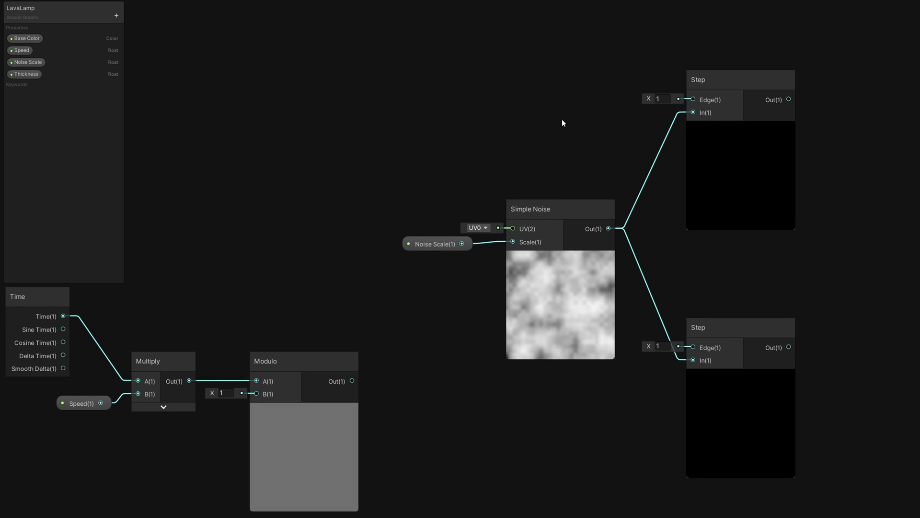
Wire Modulo's output into the upper Step's Edge through a reroute point.
{"action": "left_click_drag", "start_coordinate": [352, 381], "coordinate": [693, 99]}
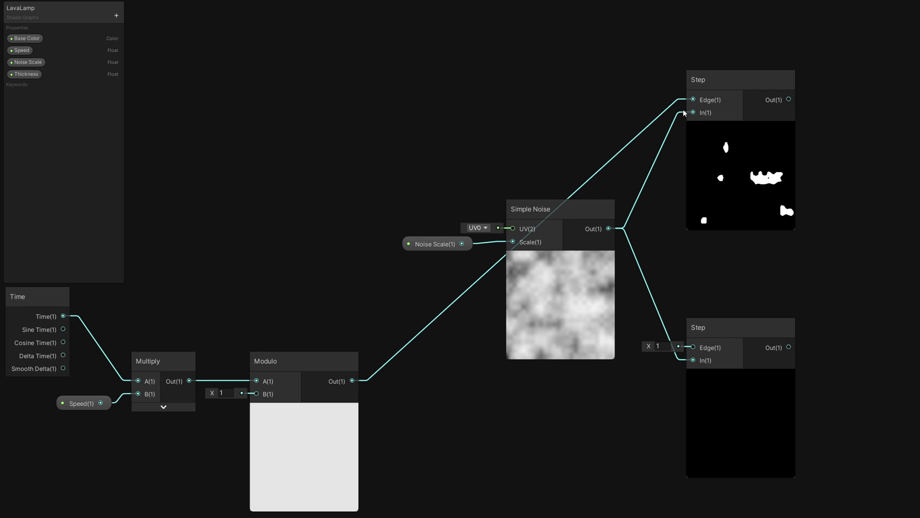
{"action": "double_click", "coordinate": [481, 277]}
{"action": "left_click_drag", "start_coordinate": [481, 277], "coordinate": [438, 99]}
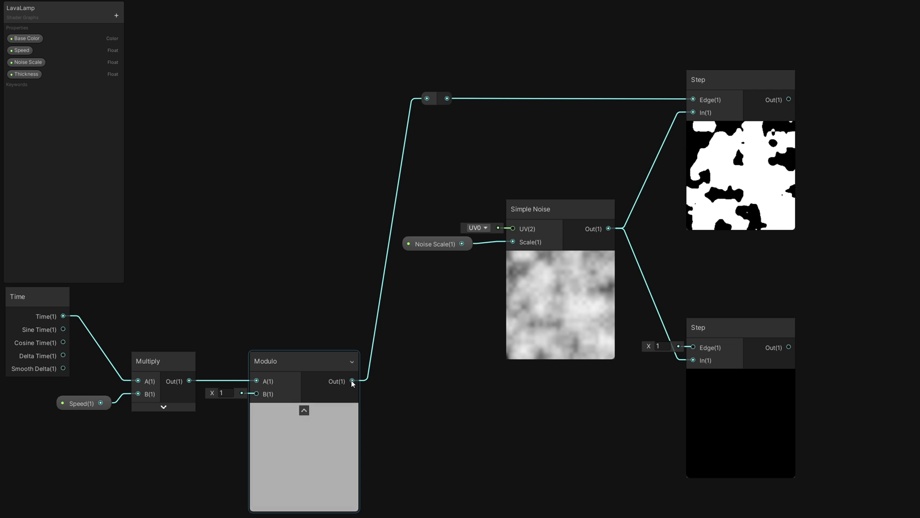
Add Modulo plus Thickness in an Add node and drive the lower Step's Edge with it.
{"action": "left_click_drag", "start_coordinate": [352, 381], "coordinate": [490, 426]}
{"action": "type", "text": "add"}
{"action": "left_click", "coordinate": [436, 454]}
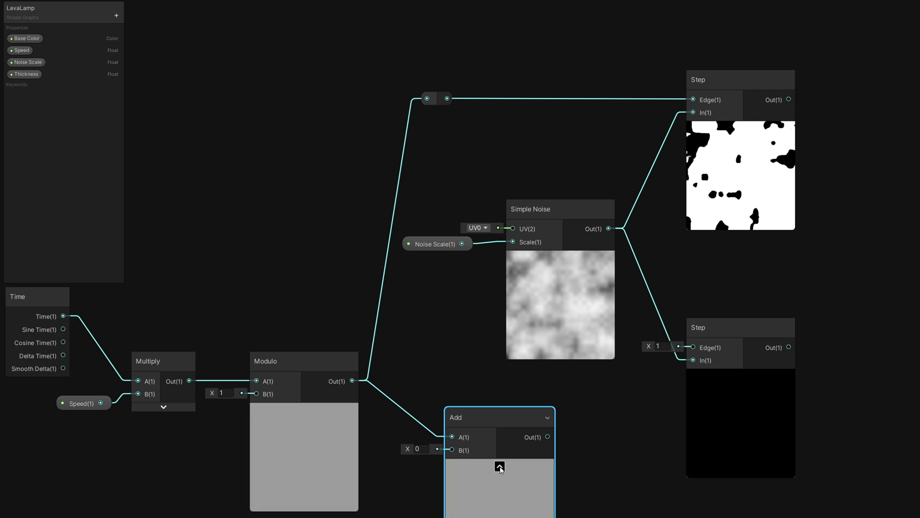
{"action": "left_click_drag", "start_coordinate": [423, 514], "coordinate": [405, 490]}
{"action": "left_click_drag", "start_coordinate": [427, 489], "coordinate": [452, 449]}
{"action": "left_click_drag", "start_coordinate": [503, 437], "coordinate": [693, 347]}
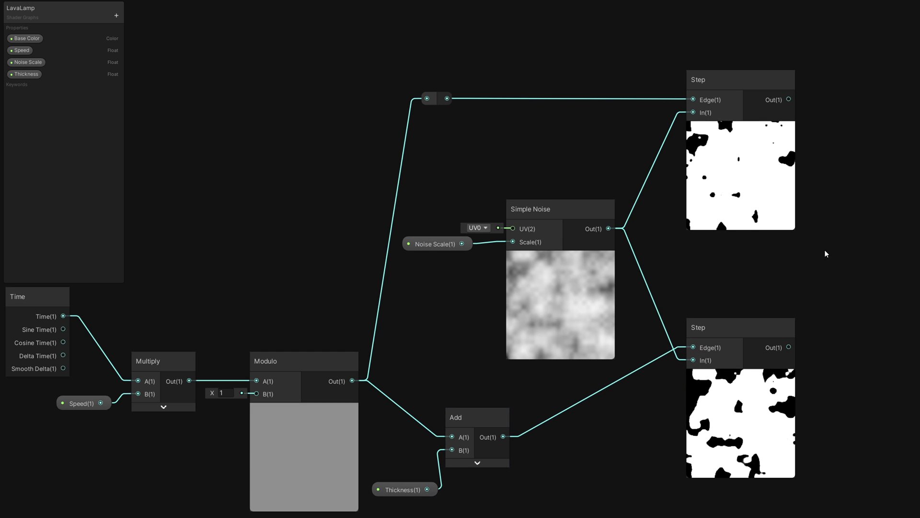
{"action": "middle_click_drag", "start_coordinate": [846, 263], "coordinate": [751, 277]}
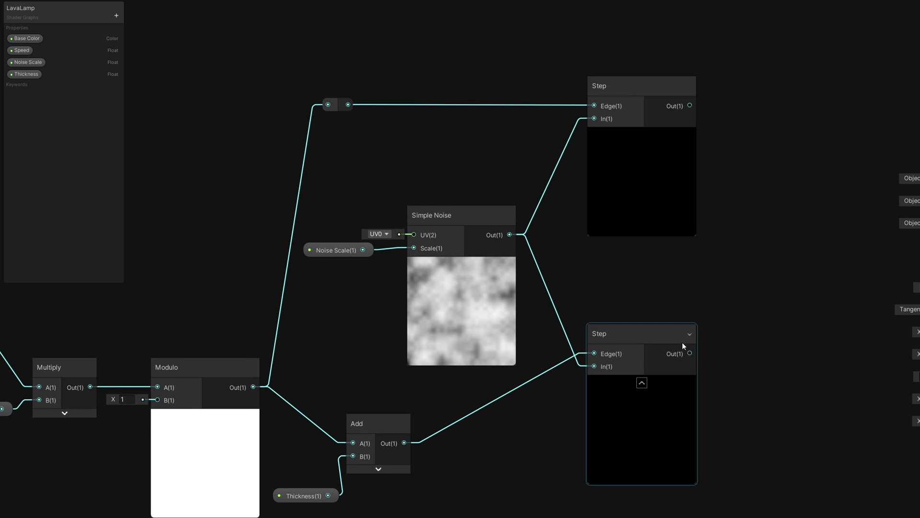
{"action": "key", "text": "space"}
Multiply the upper Step by a One Minus of the lower Step and feed it into Alpha.
{"action": "type", "text": "one minus"}
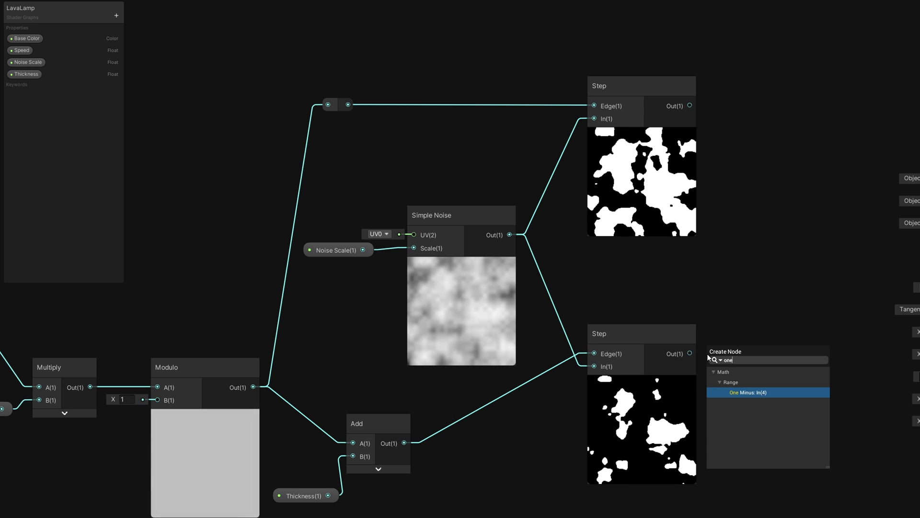
{"action": "left_click", "coordinate": [746, 390]}
{"action": "left_click", "coordinate": [755, 376]}
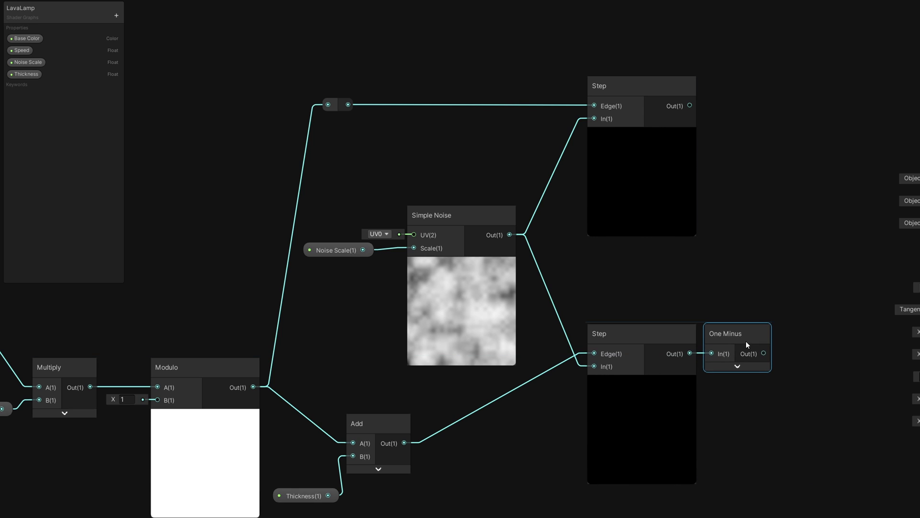
{"action": "left_click_drag", "start_coordinate": [746, 340], "coordinate": [752, 339]}
{"action": "key", "text": "space"}
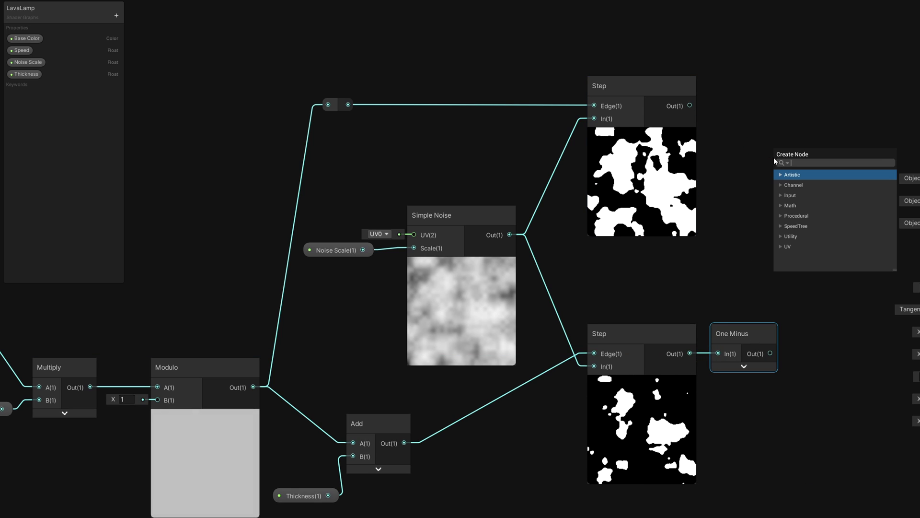
{"action": "type", "text": "mul"}
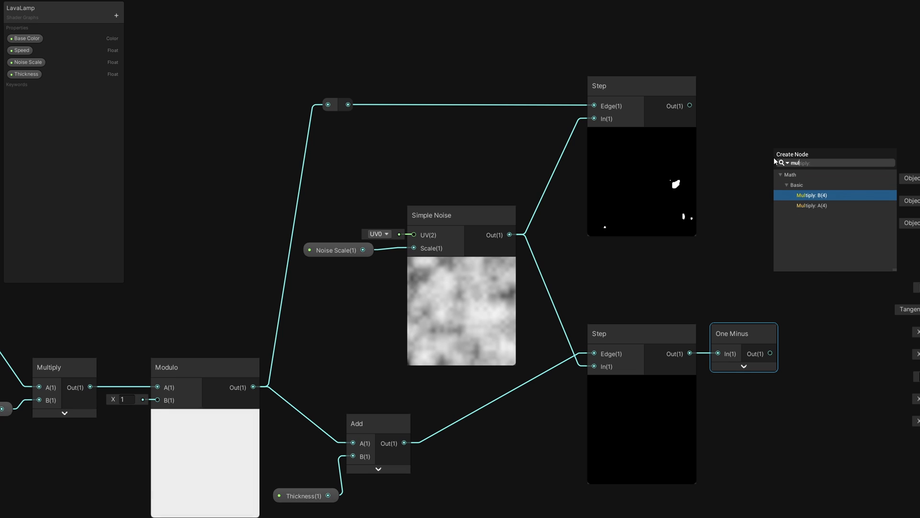
{"action": "left_click", "coordinate": [832, 205]}
{"action": "left_click_drag", "start_coordinate": [770, 353], "coordinate": [774, 179]}
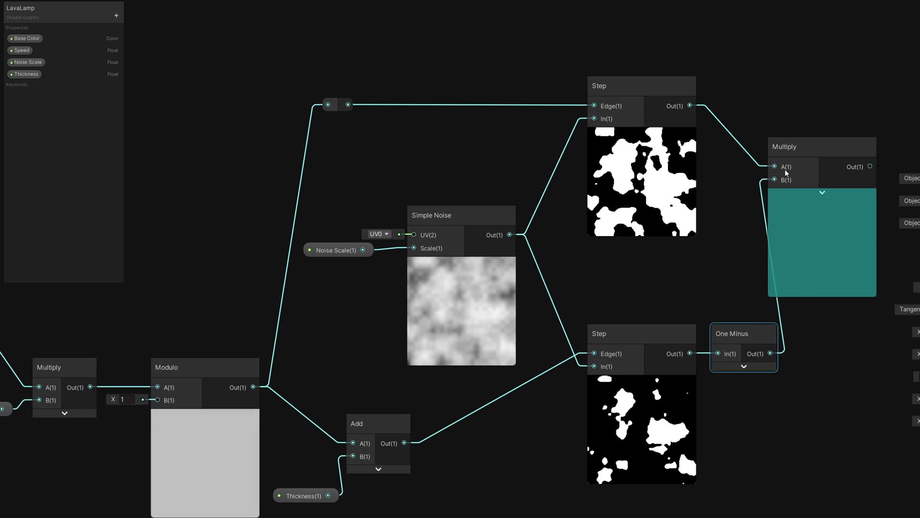
{"action": "left_click_drag", "start_coordinate": [809, 152], "coordinate": [836, 204]}
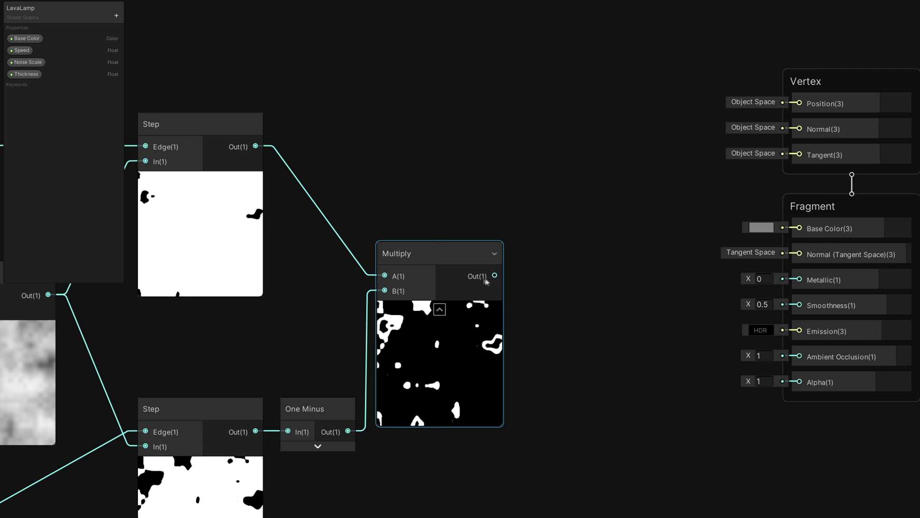
{"action": "left_click_drag", "start_coordinate": [495, 275], "coordinate": [799, 382]}
Multiply the mask by Base Color and connect the result to Emission.
{"action": "left_click_drag", "start_coordinate": [494, 275], "coordinate": [563, 274]}
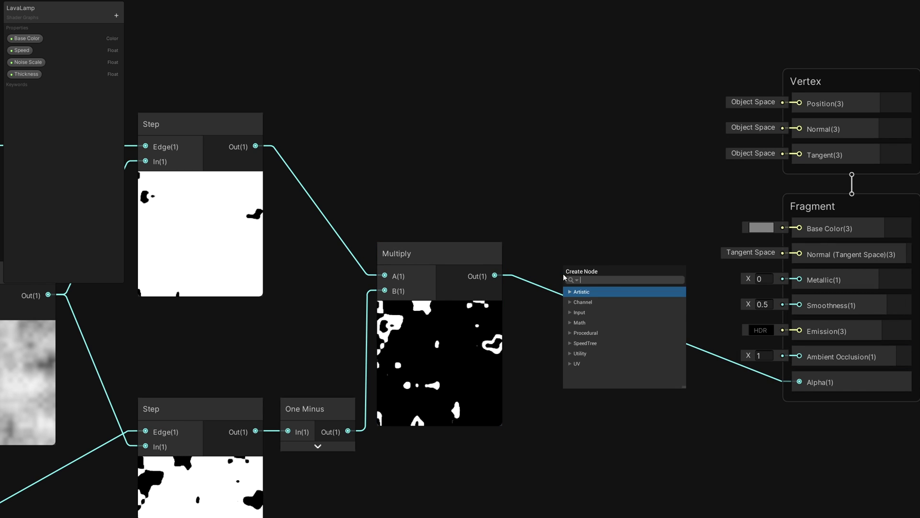
{"action": "type", "text": "multiply"}
{"action": "left_click", "coordinate": [628, 311]}
{"action": "left_click", "coordinate": [619, 303]}
{"action": "left_click_drag", "start_coordinate": [594, 246], "coordinate": [619, 240]}
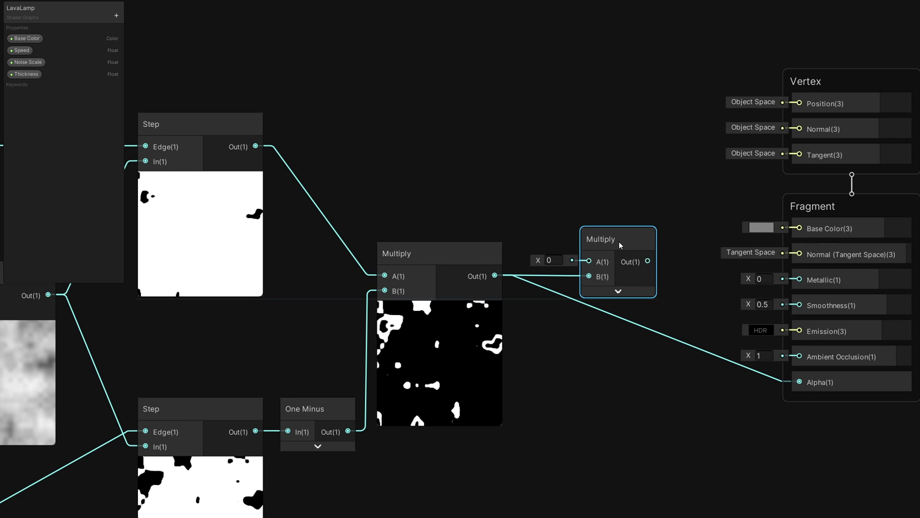
{"action": "left_click_drag", "start_coordinate": [27, 38], "coordinate": [588, 261]}
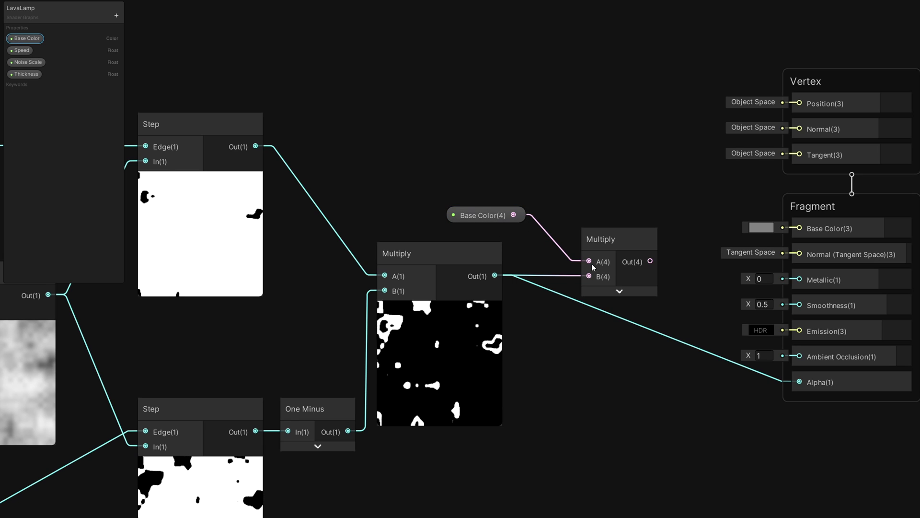
{"action": "left_click_drag", "start_coordinate": [647, 261], "coordinate": [799, 331]}
Add a World Position node feeding a Polar Coordinates node.
{"action": "right_click", "coordinate": [317, 176]}
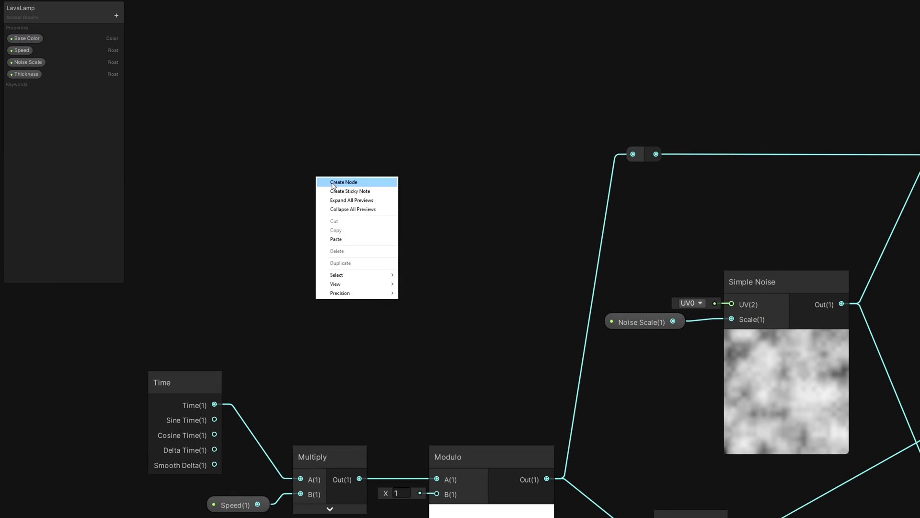
{"action": "left_click", "coordinate": [335, 180]}
{"action": "type", "text": "pos"}
{"action": "left_click", "coordinate": [366, 215]}
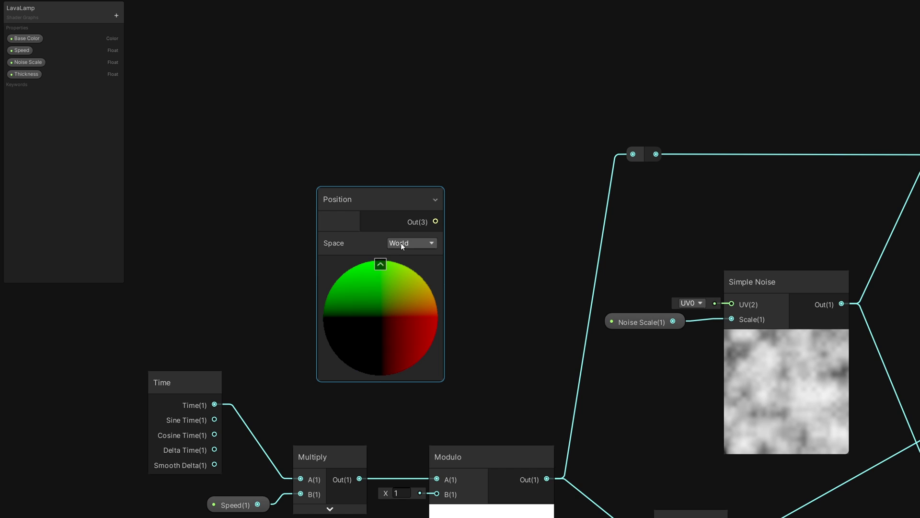
{"action": "left_click_drag", "start_coordinate": [435, 221], "coordinate": [536, 205]}
{"action": "type", "text": "pola"}
{"action": "left_click", "coordinate": [531, 272]}
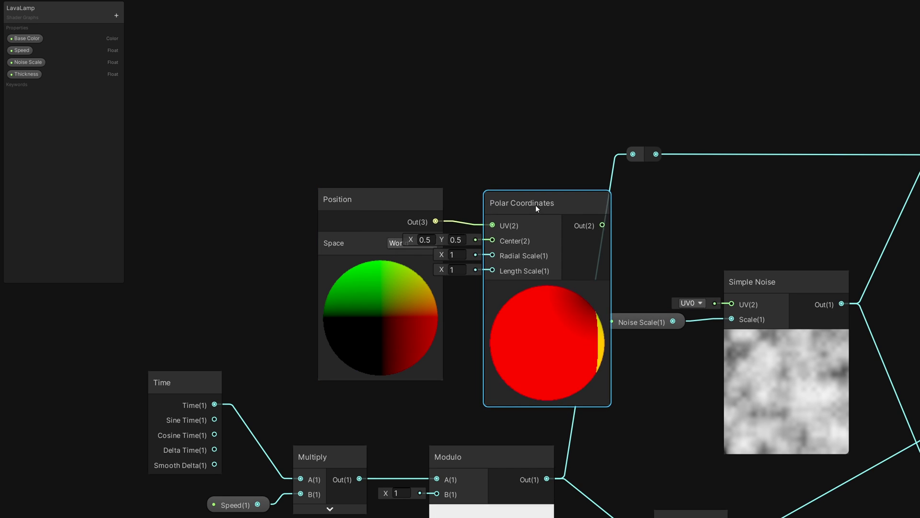
Connect Polar Coordinates to the Simple Noise UV input and tidy both nodes.
{"action": "left_click_drag", "start_coordinate": [408, 206], "coordinate": [363, 206]}
{"action": "left_click", "coordinate": [337, 264]}
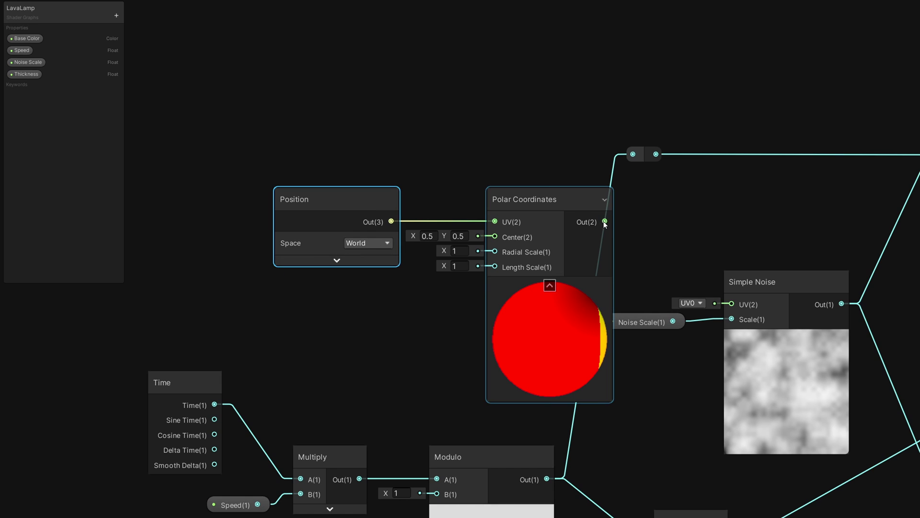
{"action": "left_click_drag", "start_coordinate": [604, 221], "coordinate": [732, 304]}
{"action": "left_click_drag", "start_coordinate": [349, 126], "coordinate": [508, 204]}
{"action": "left_click_drag", "start_coordinate": [541, 207], "coordinate": [468, 180]}
{"action": "left_click", "coordinate": [533, 93]}
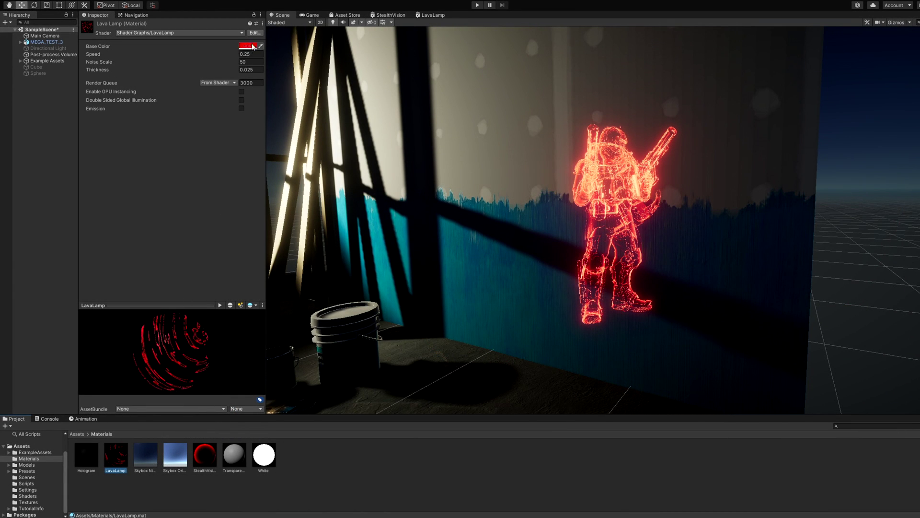
Assign the LavaLamp material to Highlight Opaque's Overrides Material field.
{"action": "left_click", "coordinate": [245, 46]}
{"action": "left_click", "coordinate": [337, 37]}
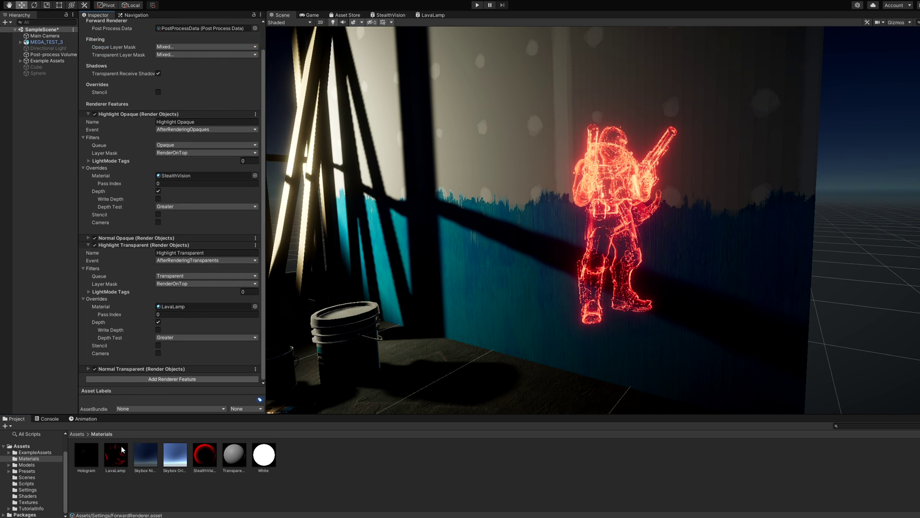
{"action": "left_click_drag", "start_coordinate": [122, 449], "coordinate": [293, 253]}
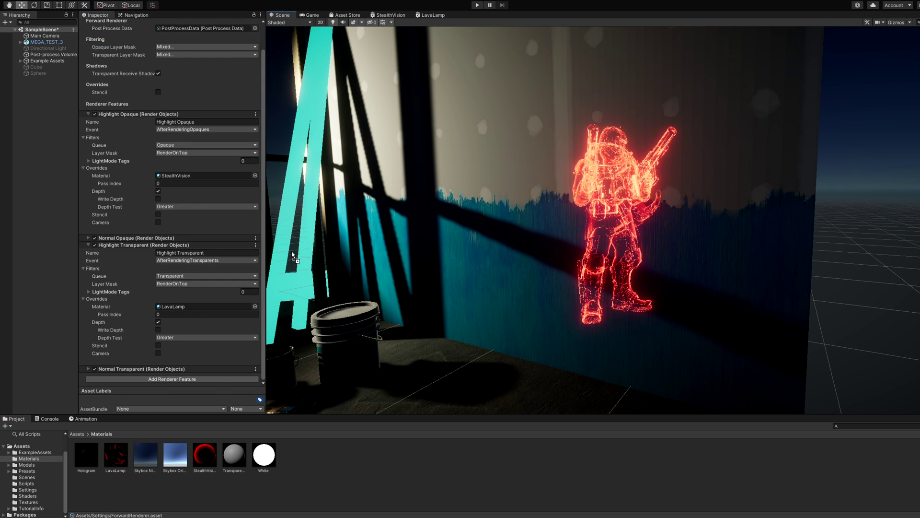
{"action": "left_click_drag", "start_coordinate": [209, 175], "coordinate": [198, 176]}
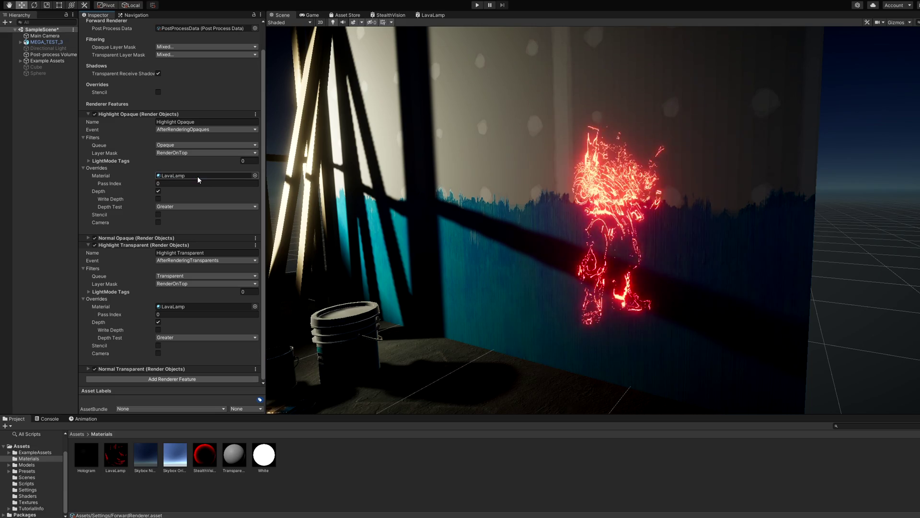